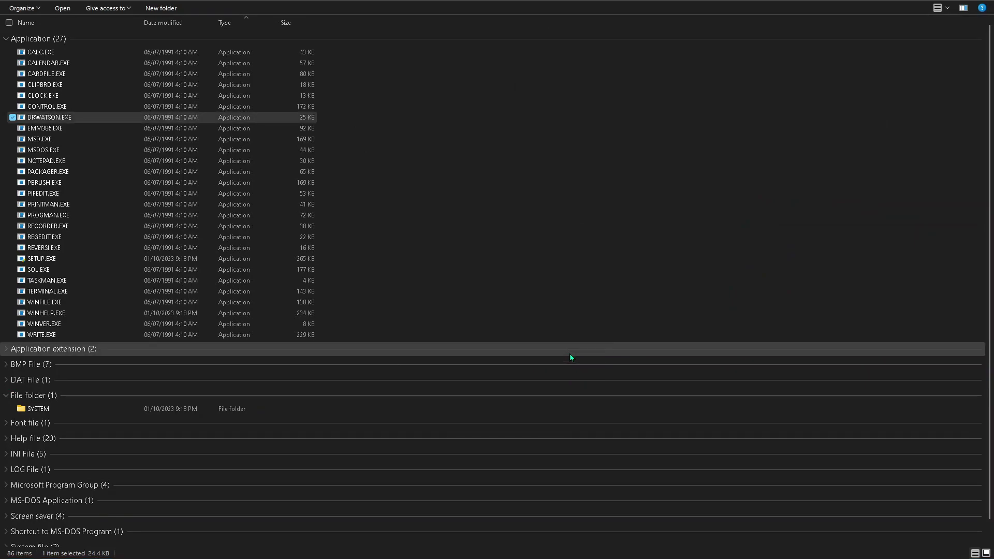
Launch PACKAGER.EXE from the application files in the WINDOWS folder.
key(Down)
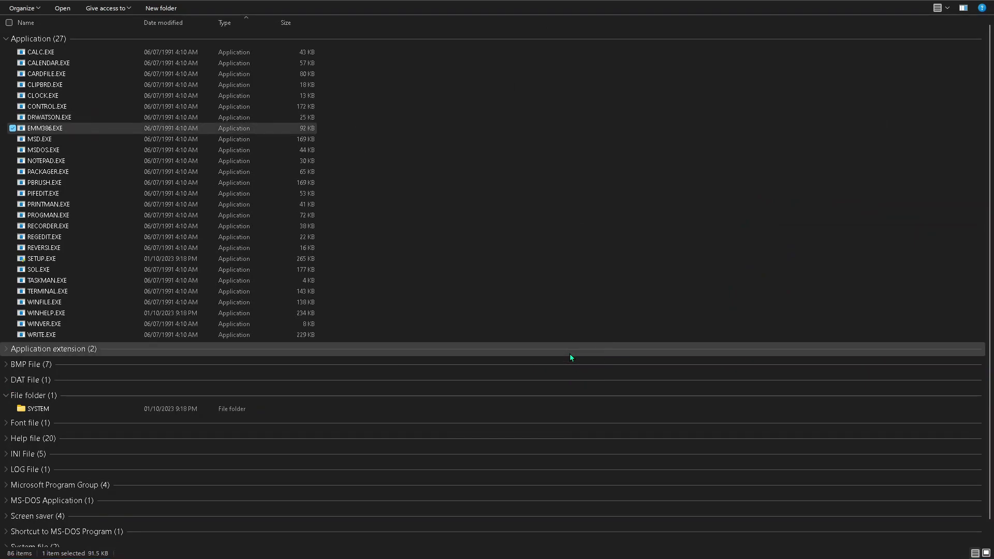
key(Down)
key(Down)
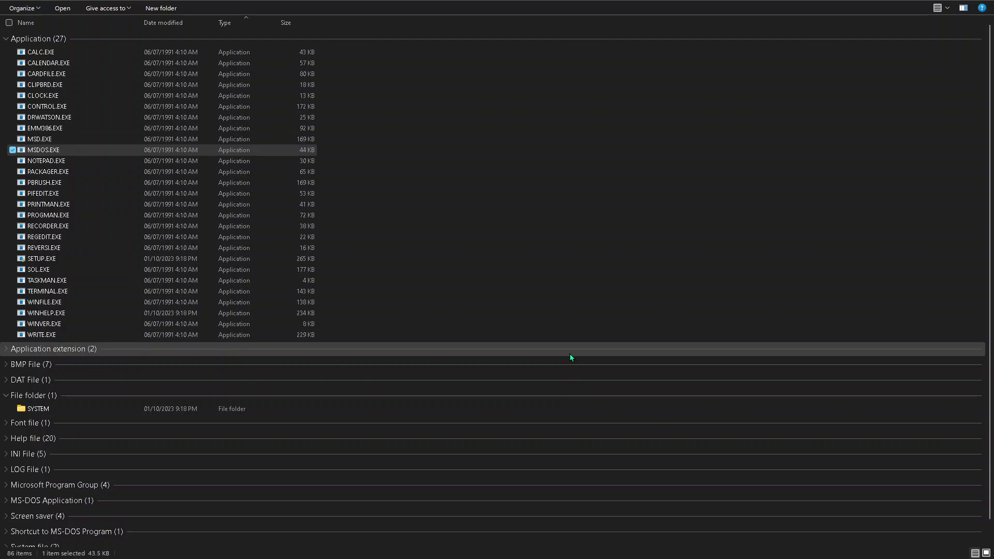
key(Down)
key(Down)
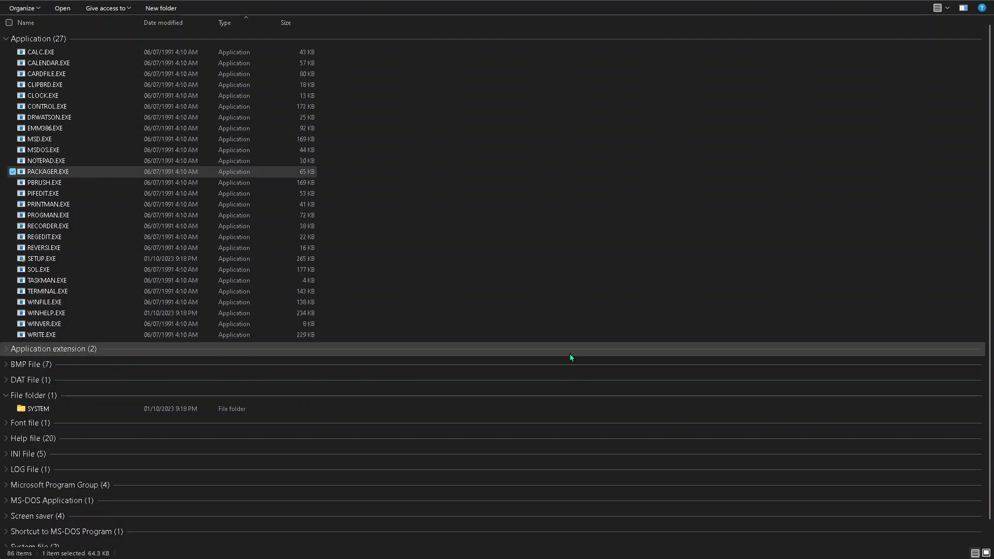
key(Return)
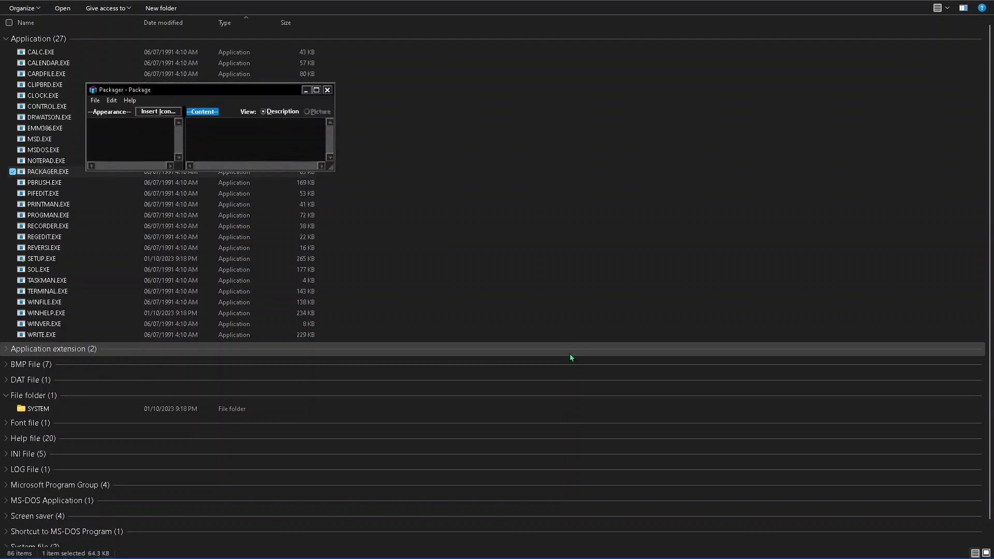
Go through Packager's file commands from New to Exit and start a new package.
key(alt)
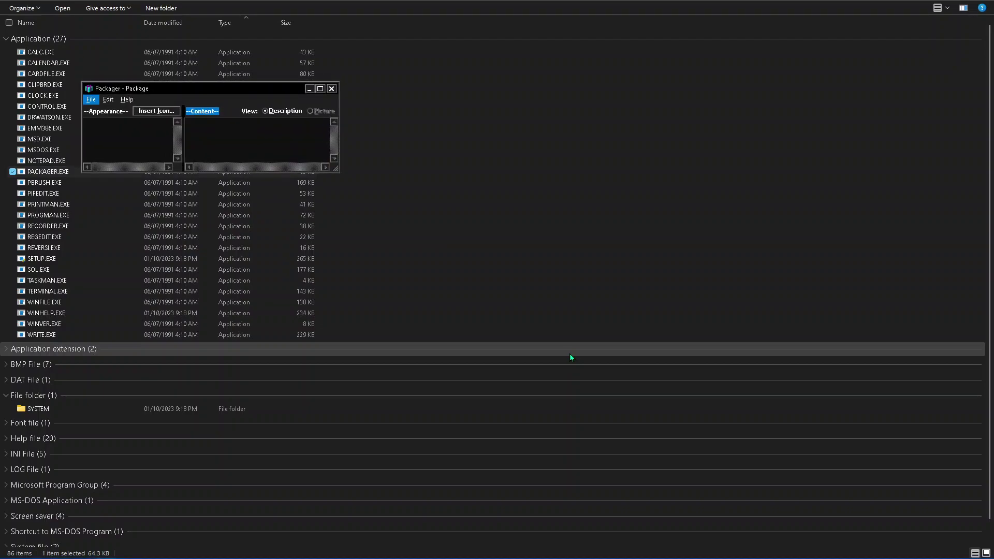
key(Return)
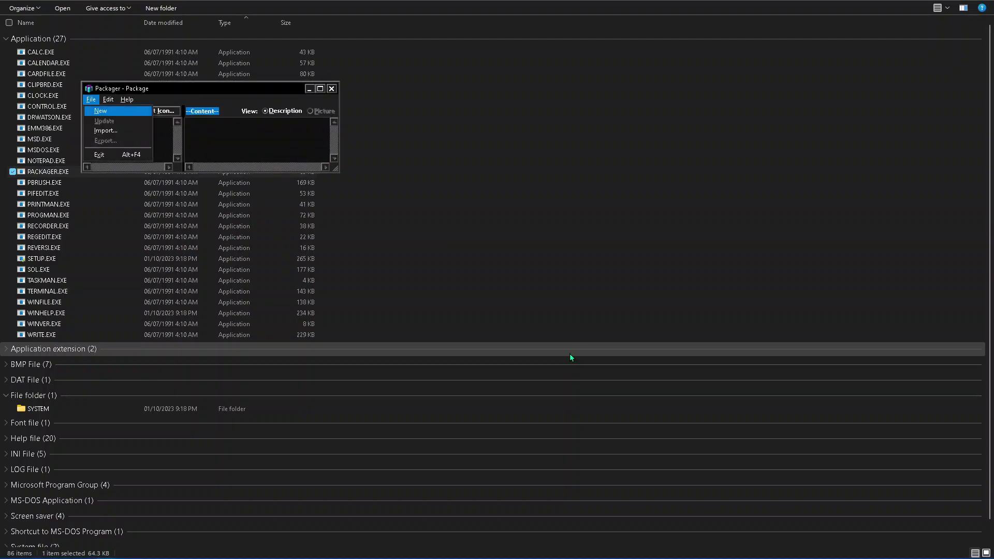
key(Down)
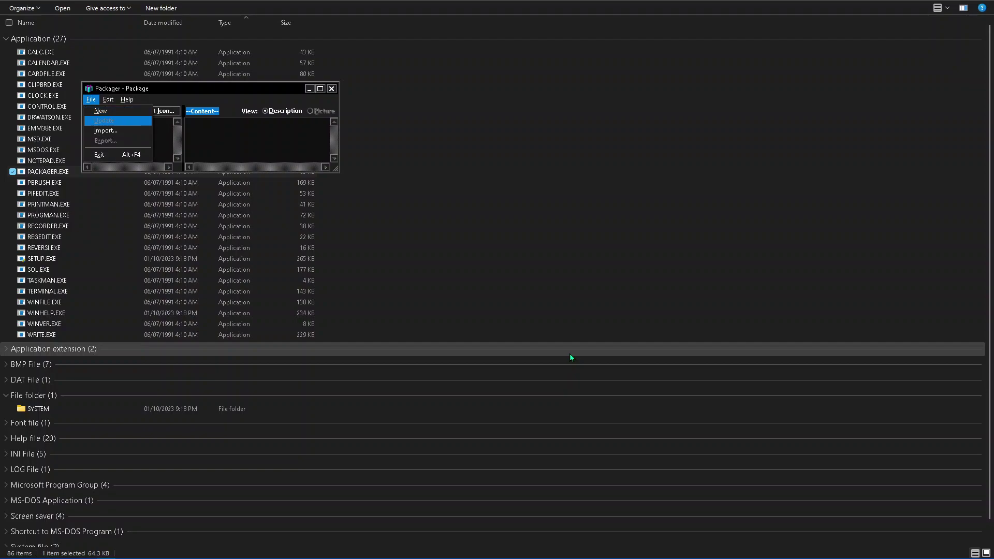
key(Down)
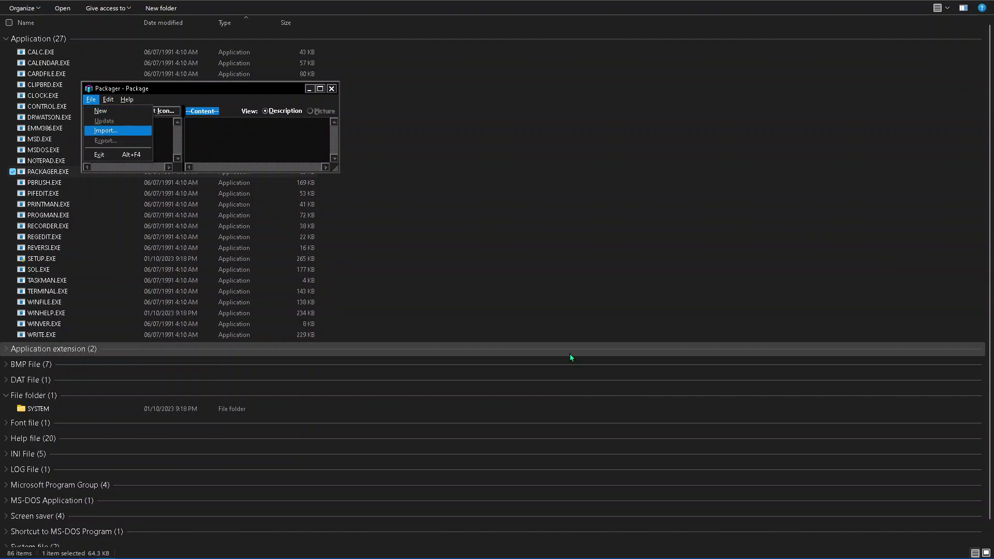
key(Down)
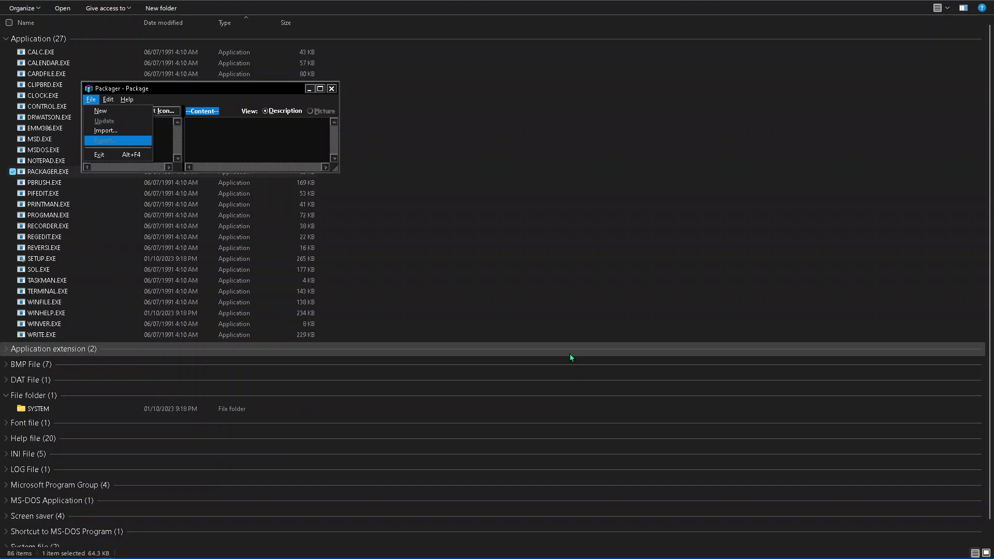
key(Down)
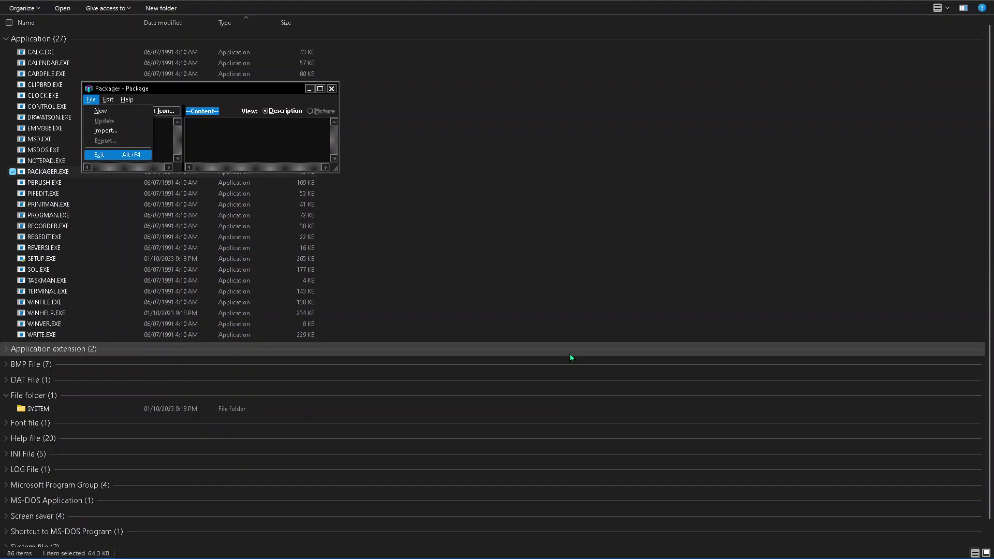
key(Down)
key(Return)
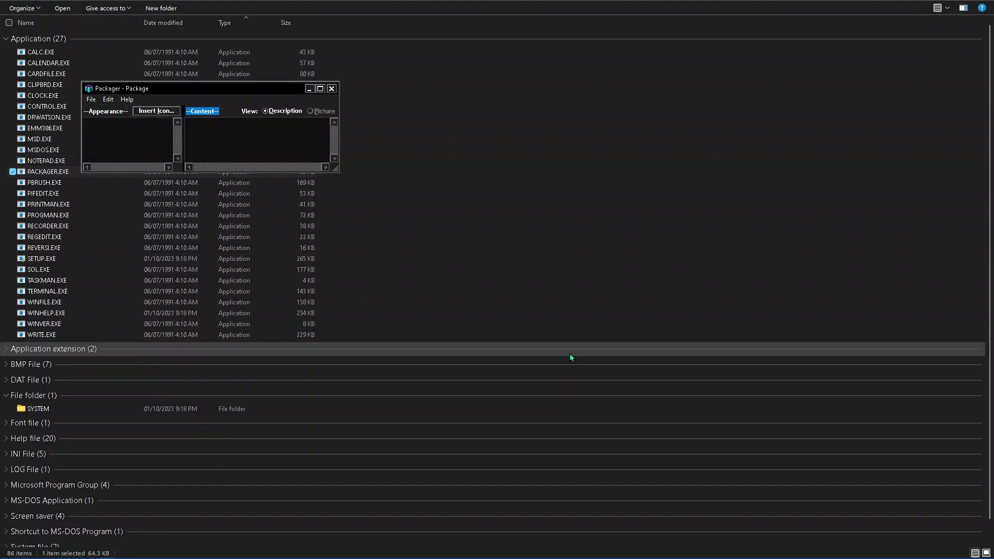
Open Packager's Import dialog to examine its file, folder and drive choices, and close it without importing anything.
key(alt+f)
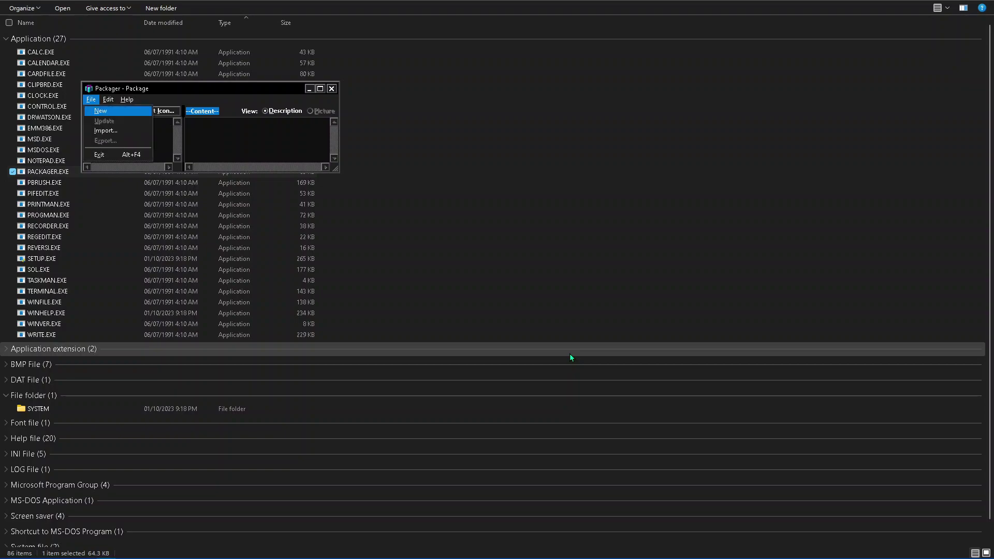
key(Down)
key(Down)
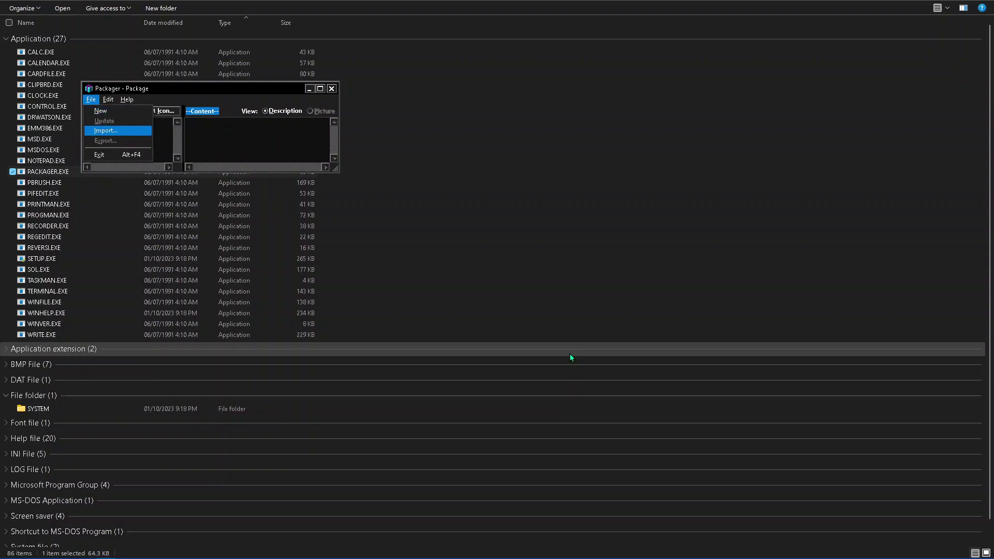
key(Return)
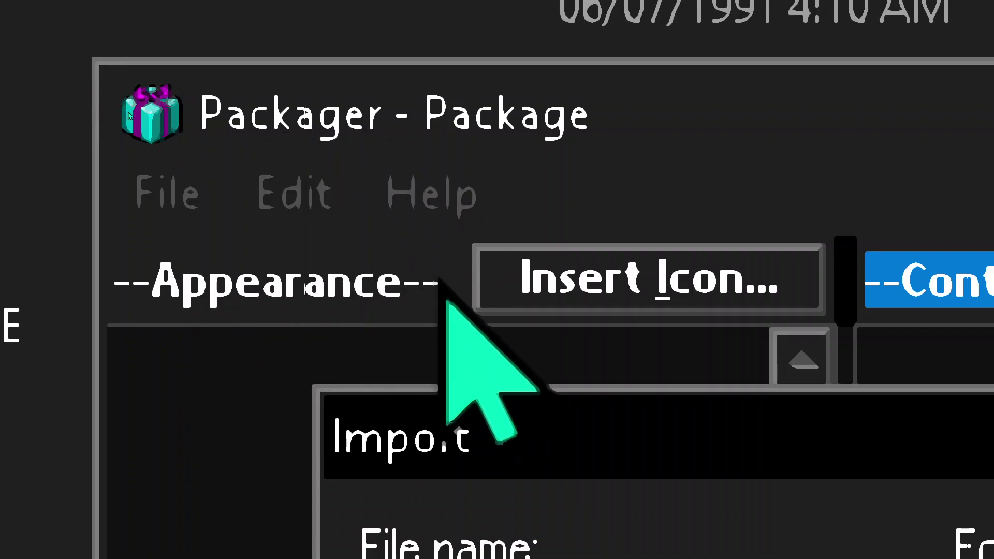
click(352, 306)
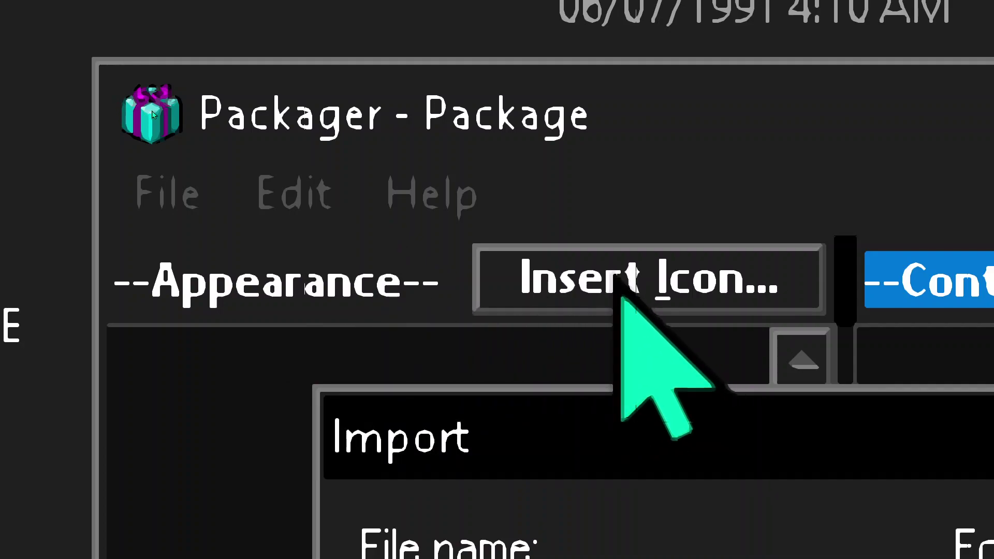
click(621, 299)
click(908, 306)
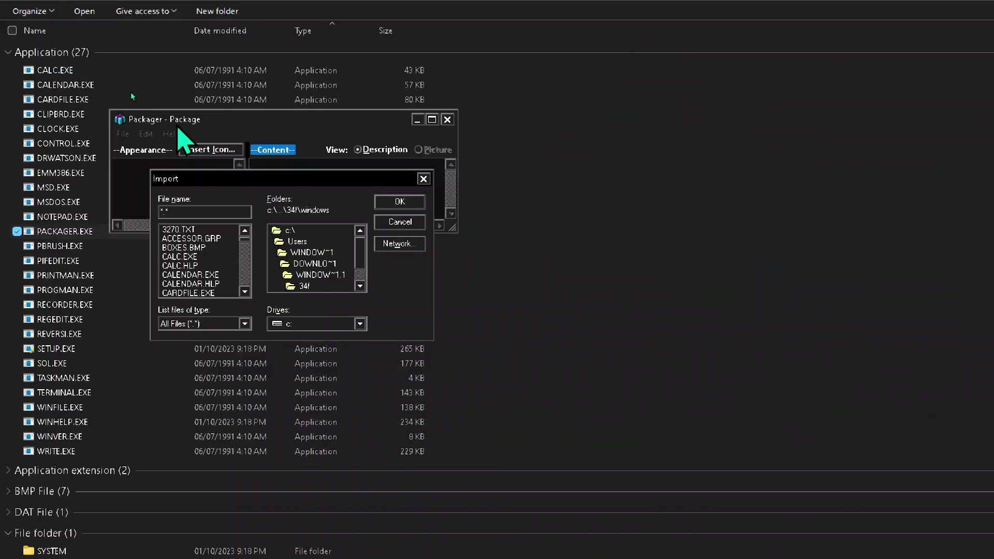
key(alt+Tab)
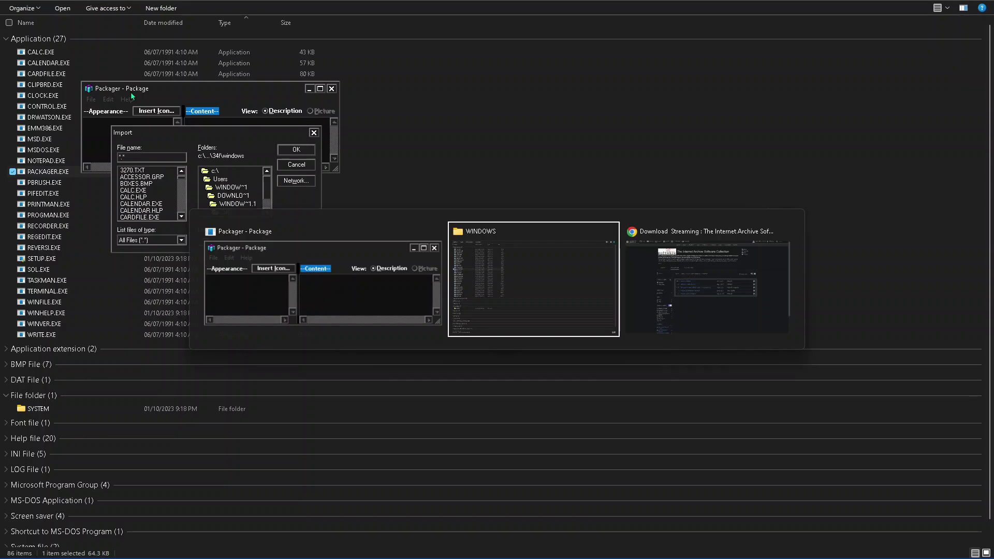
key(alt+Tab)
key(alt+Tab)
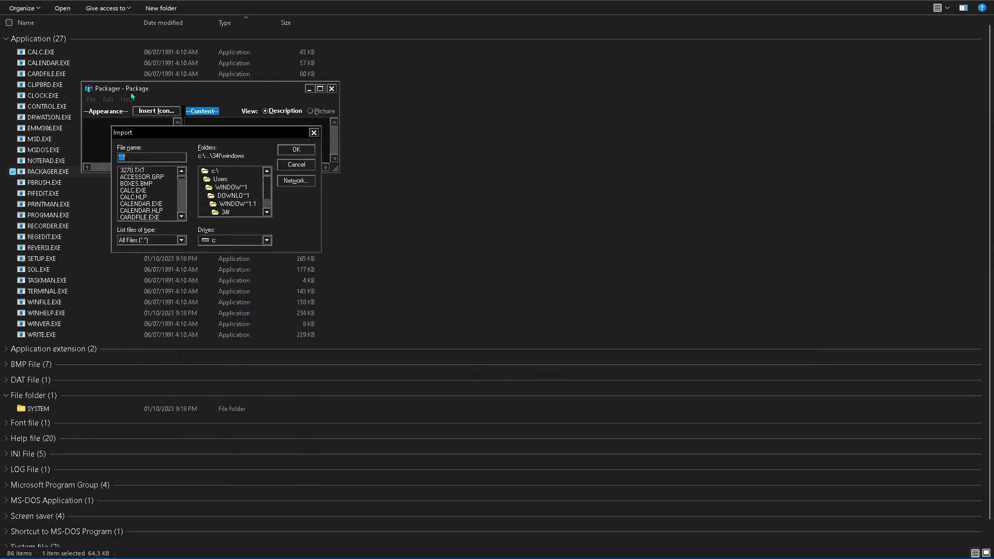
key(Tab)
key(Escape)
key(alt)
key(Down)
key(Down)
key(Down)
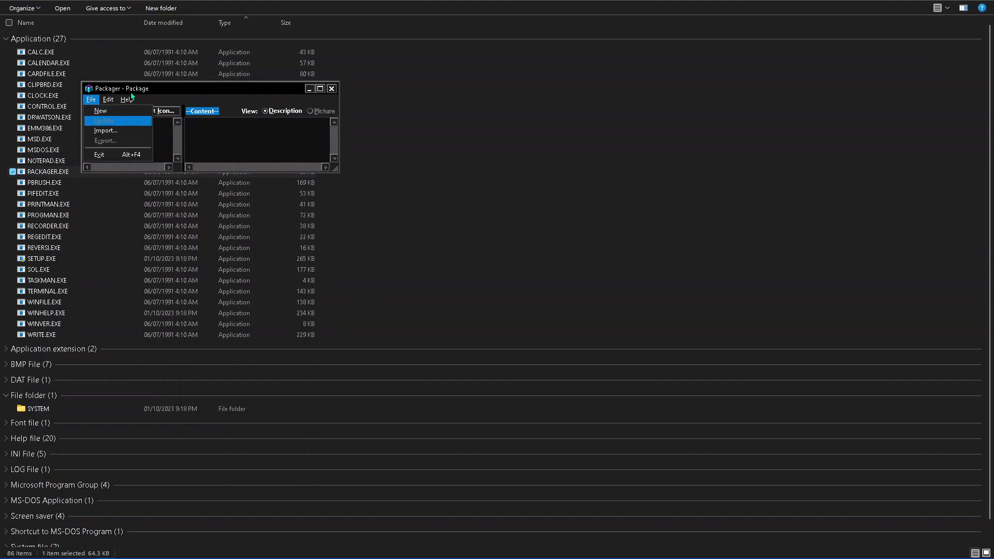
key(Down)
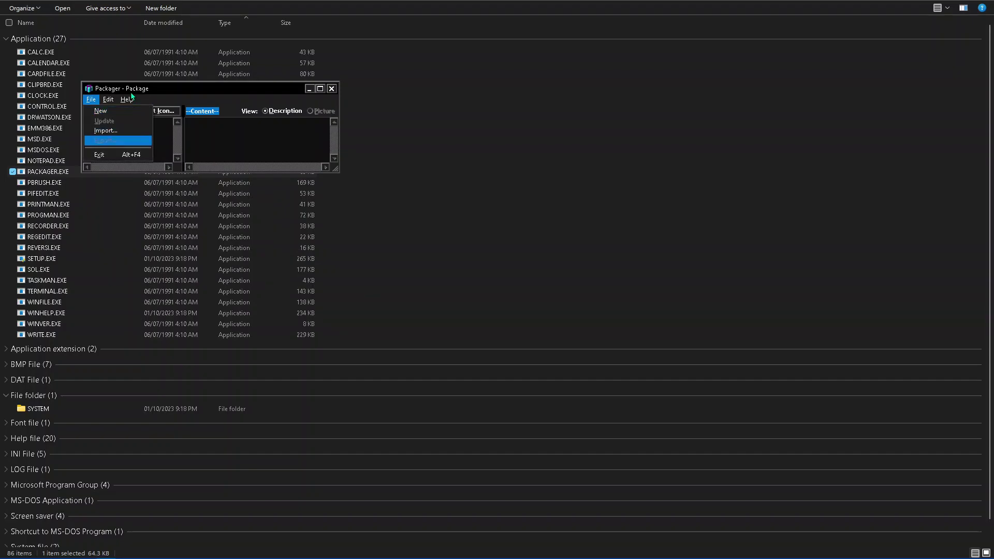
key(Down)
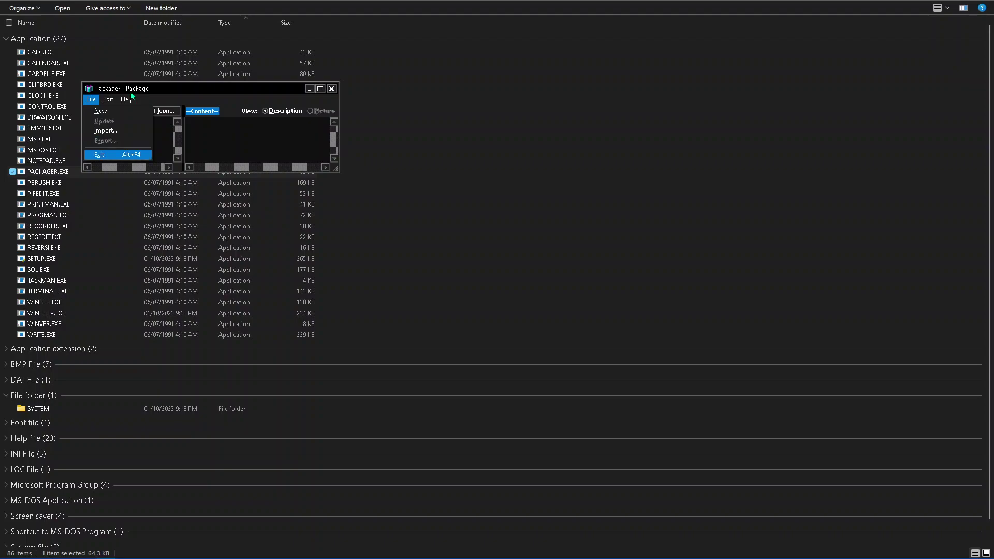
key(Escape)
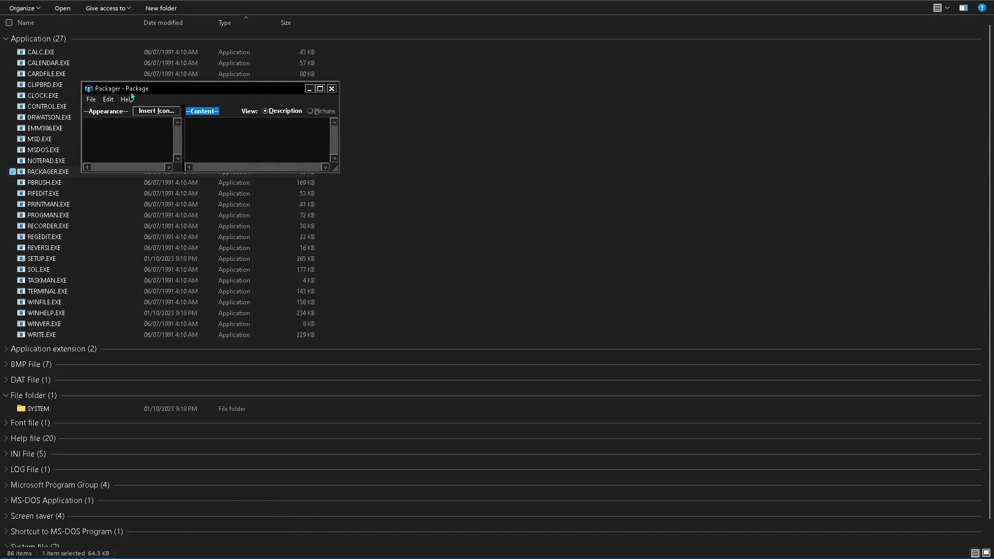
Go through Packager's editing commands, open the Command Line dialog to examine it, and cancel without entering a command.
key(Right)
key(Down)
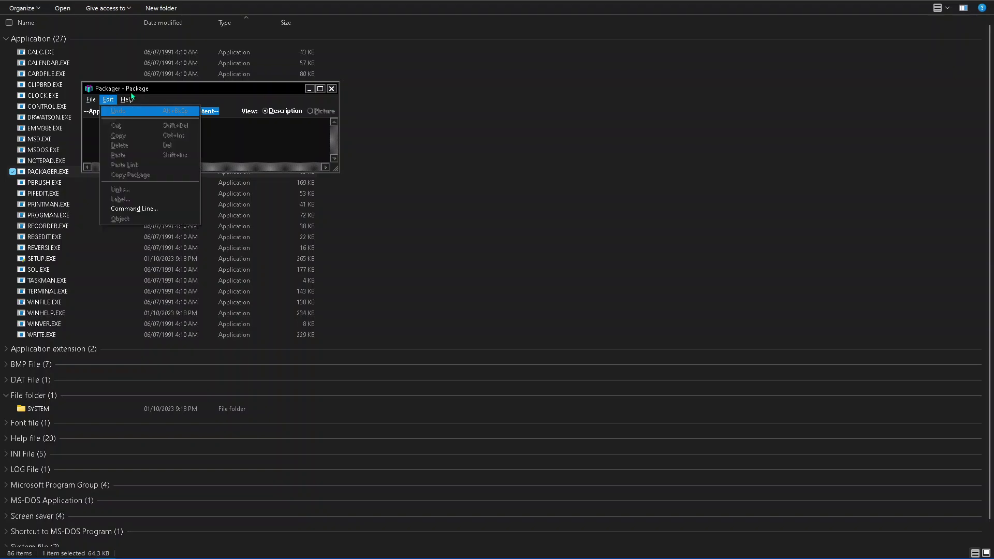
key(Down)
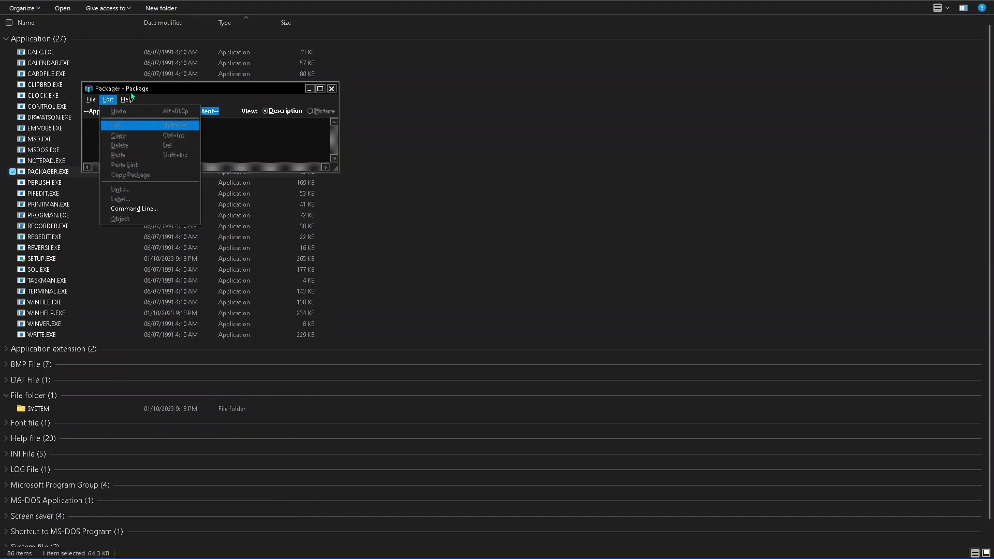
key(Down)
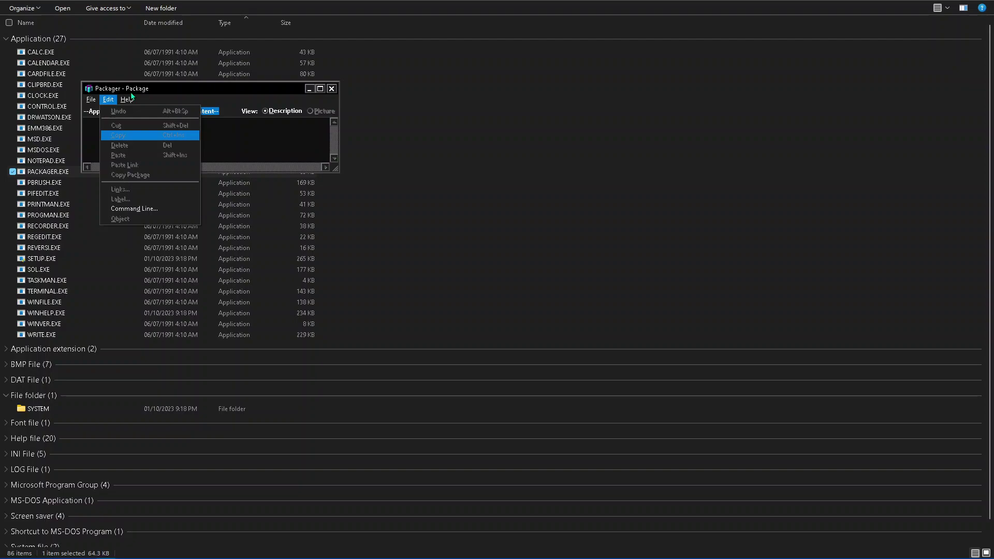
key(Down)
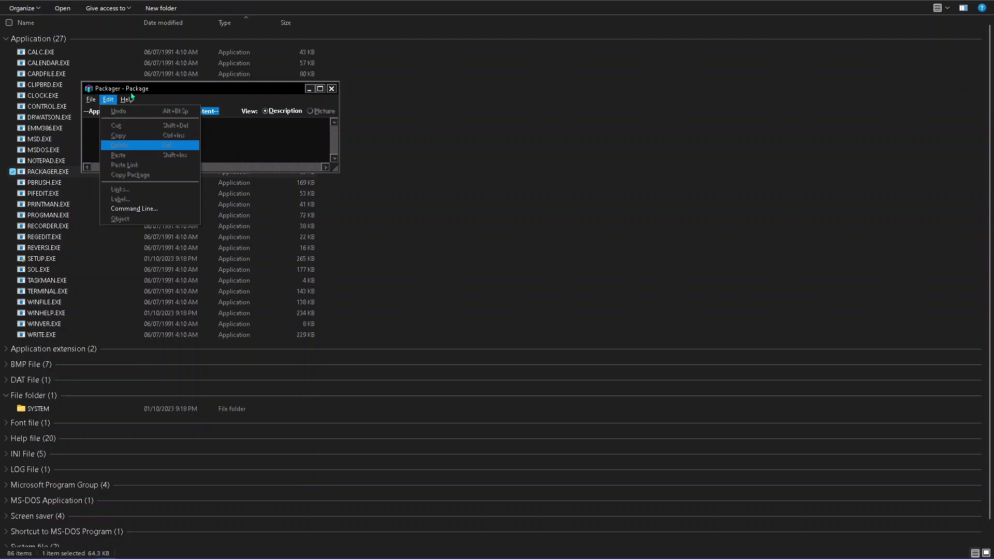
key(Down)
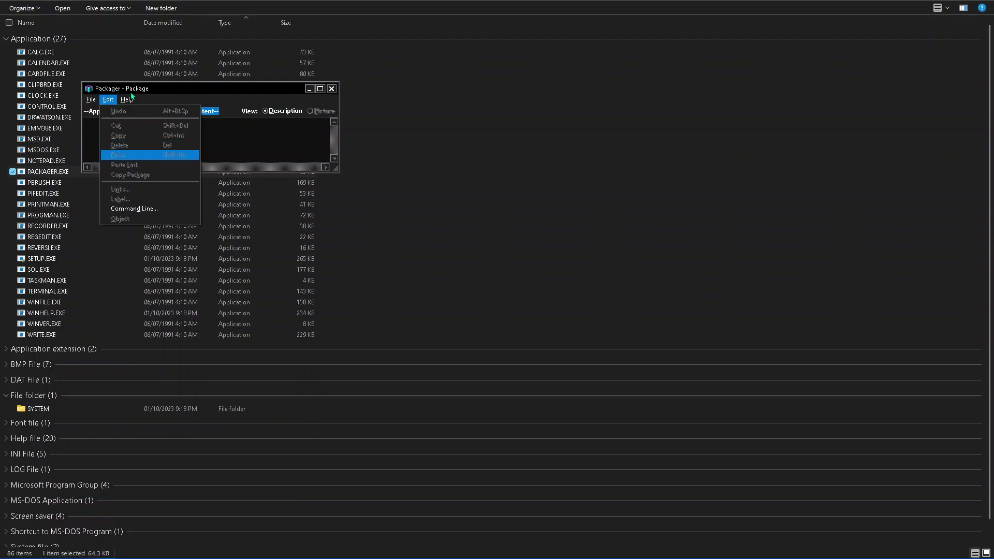
key(Down)
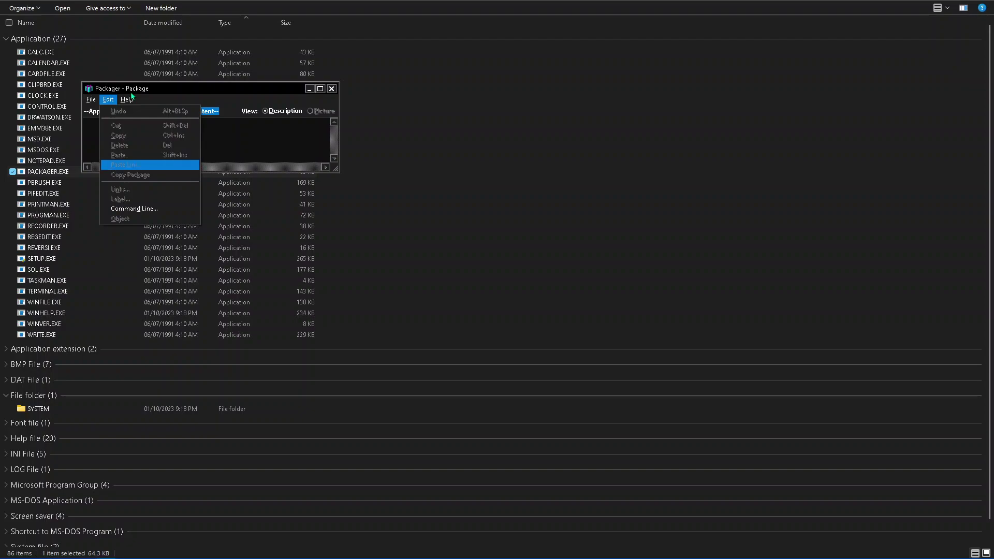
key(Down)
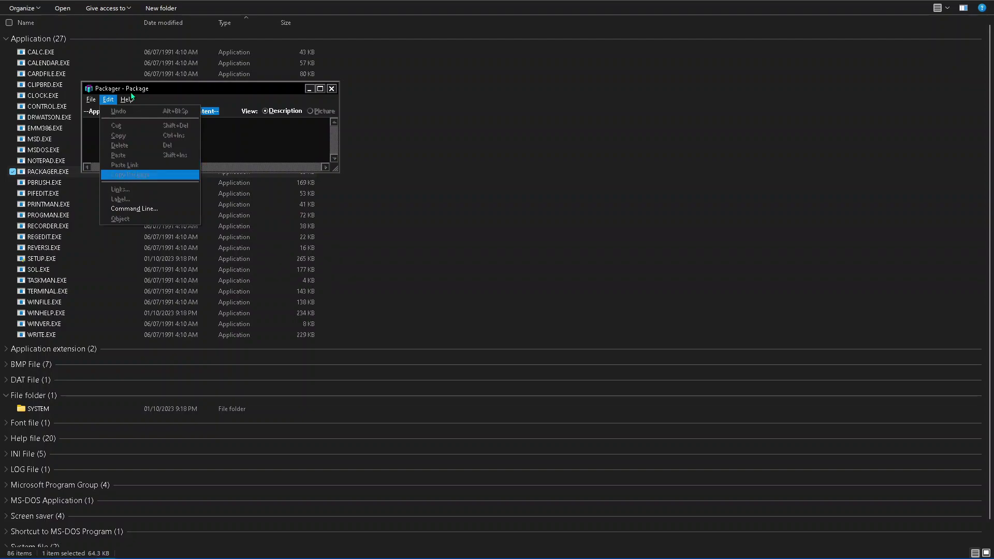
key(Down)
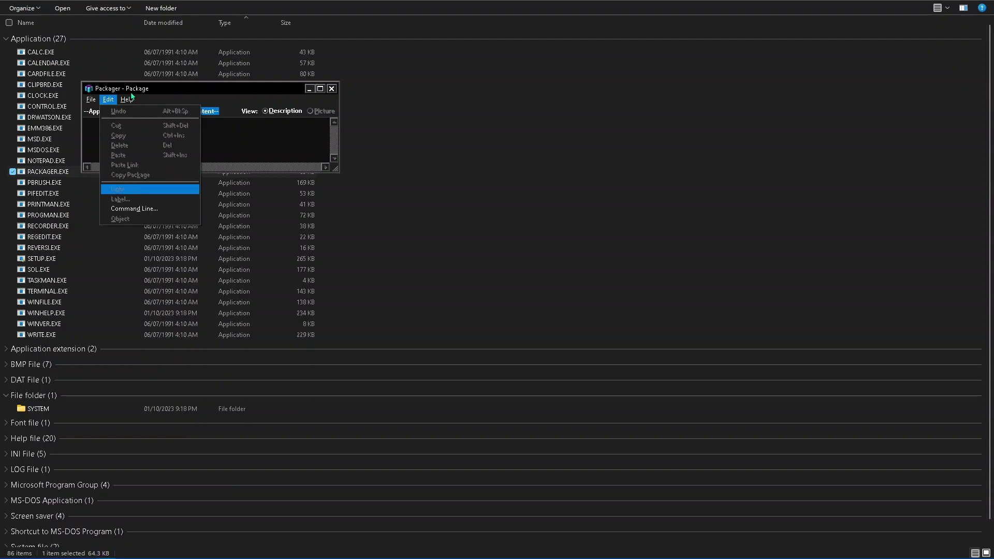
key(Down)
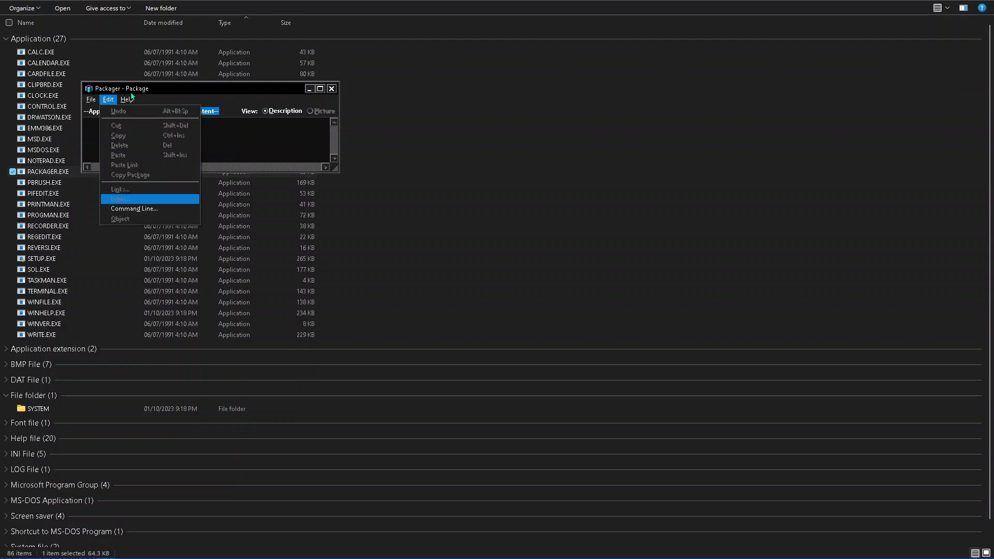
key(Down)
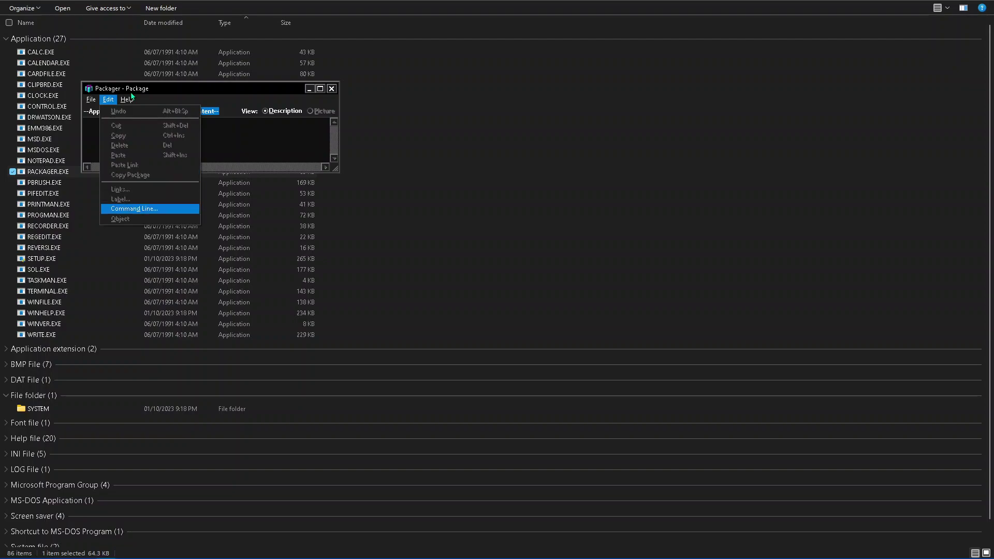
key(Return)
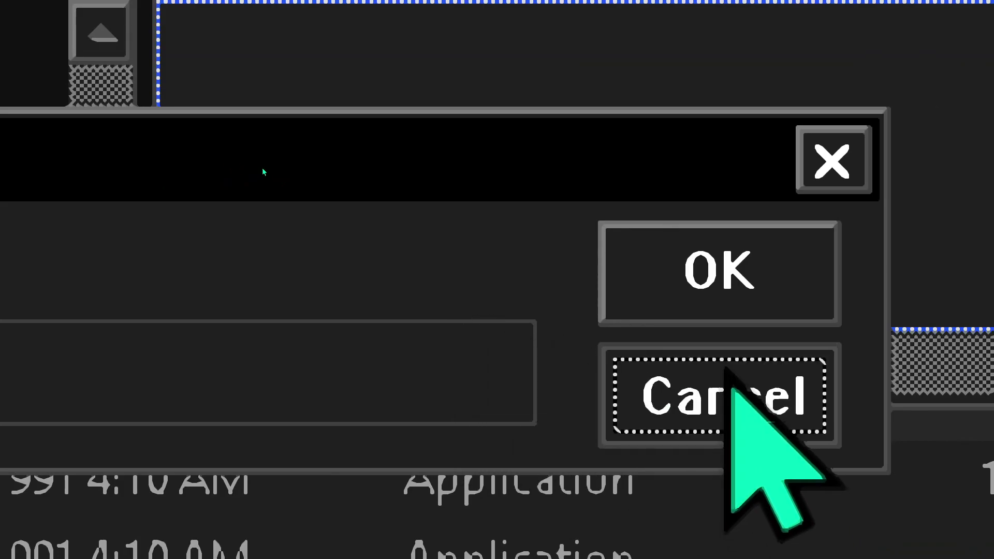
click(731, 406)
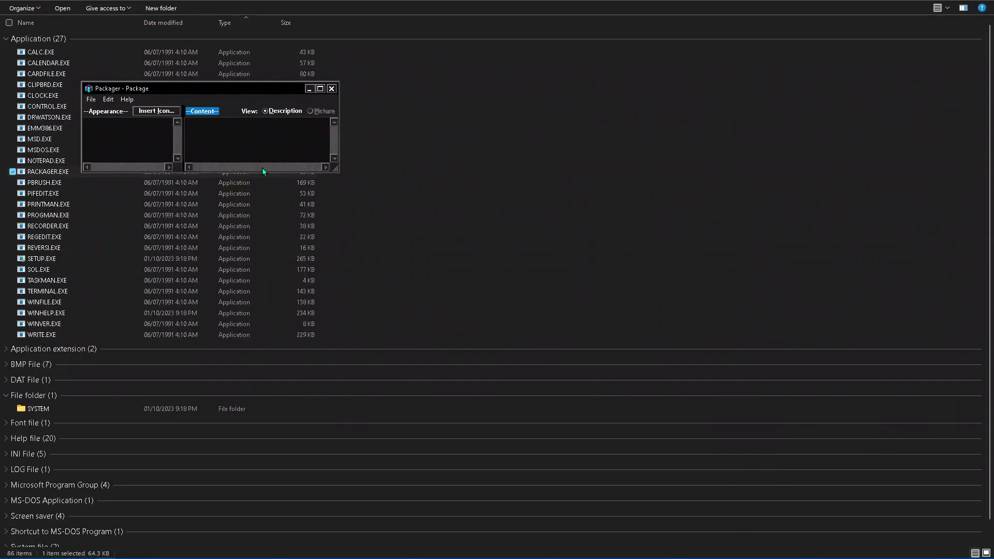
Go through Packager's editing commands once more and its help topics from Index to About Packager.
key(alt)
key(Right)
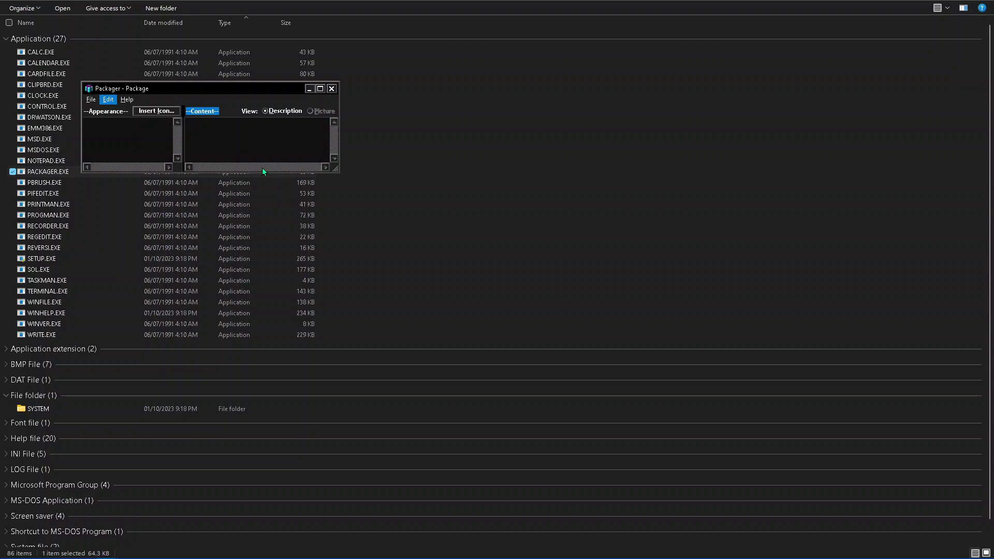
key(Right)
key(Escape)
key(Left)
key(Left)
key(Down)
key(Down)
key(Down)
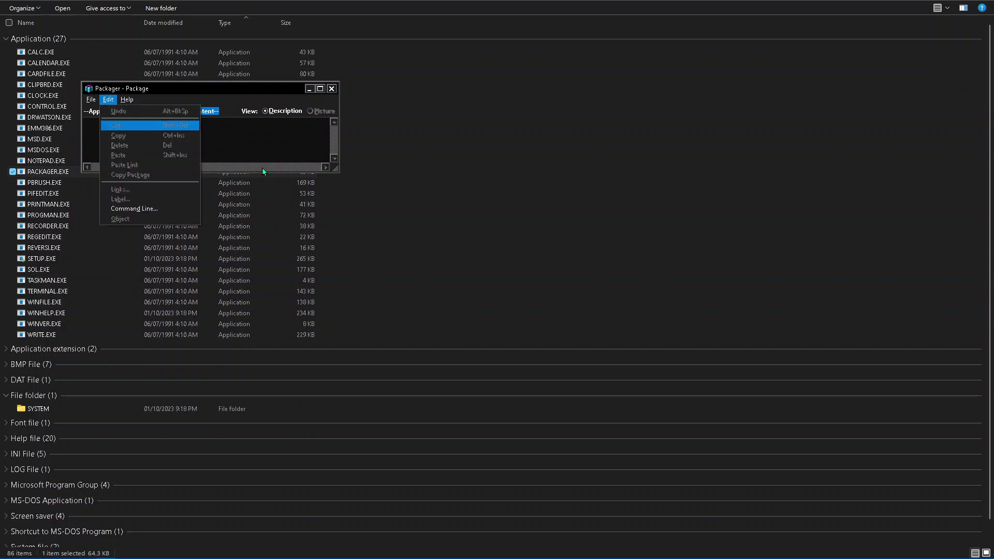
key(Down)
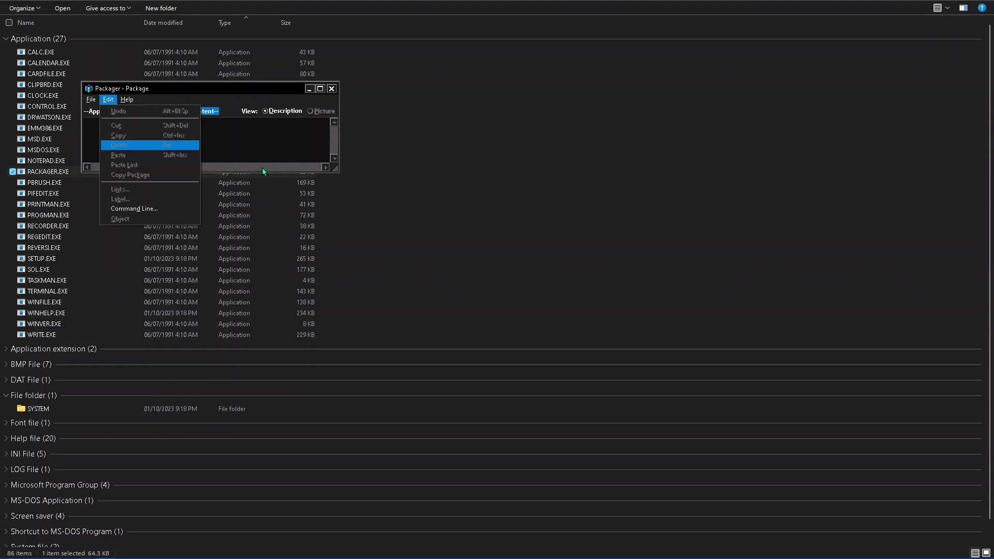
key(Escape)
key(Right)
key(Down)
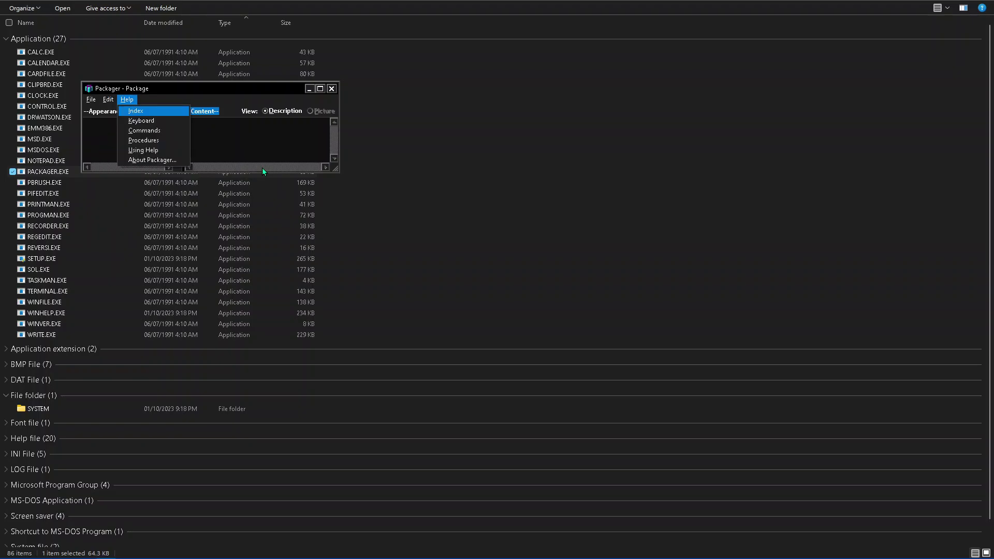
key(Left)
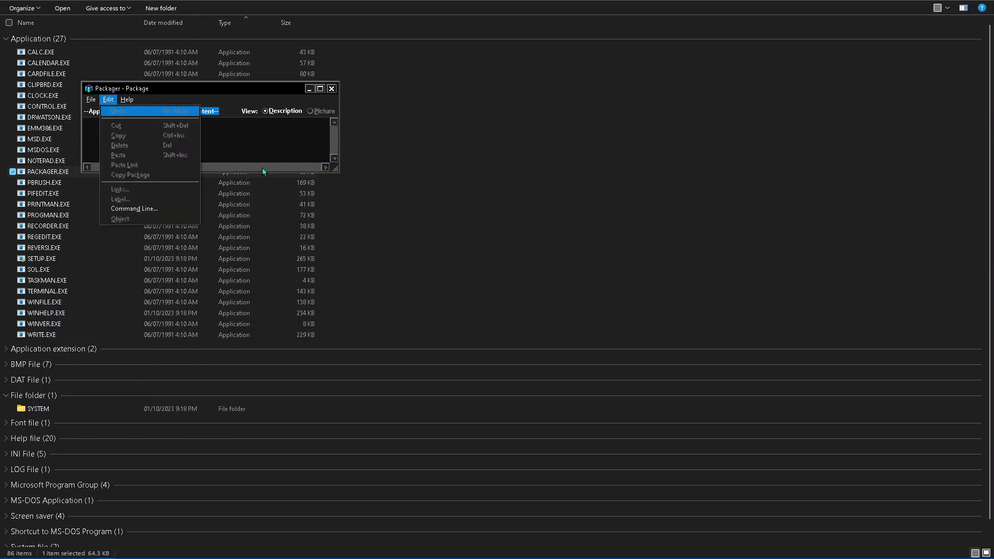
key(Escape)
key(Escape)
Open the About Packager information to examine its version and licence details, and close Packager.
key(alt)
key(Right)
key(Right)
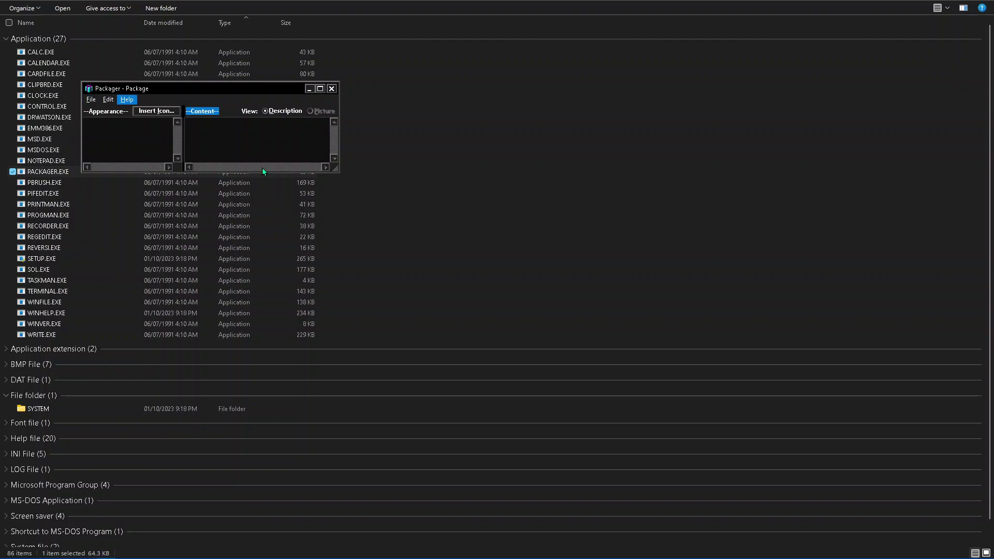
key(Left)
key(Right)
key(Down)
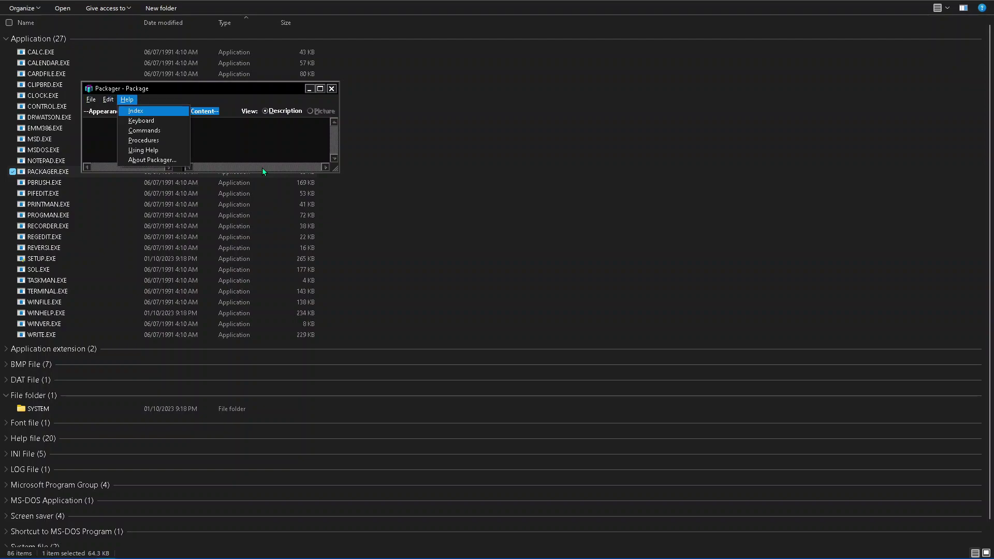
key(Up)
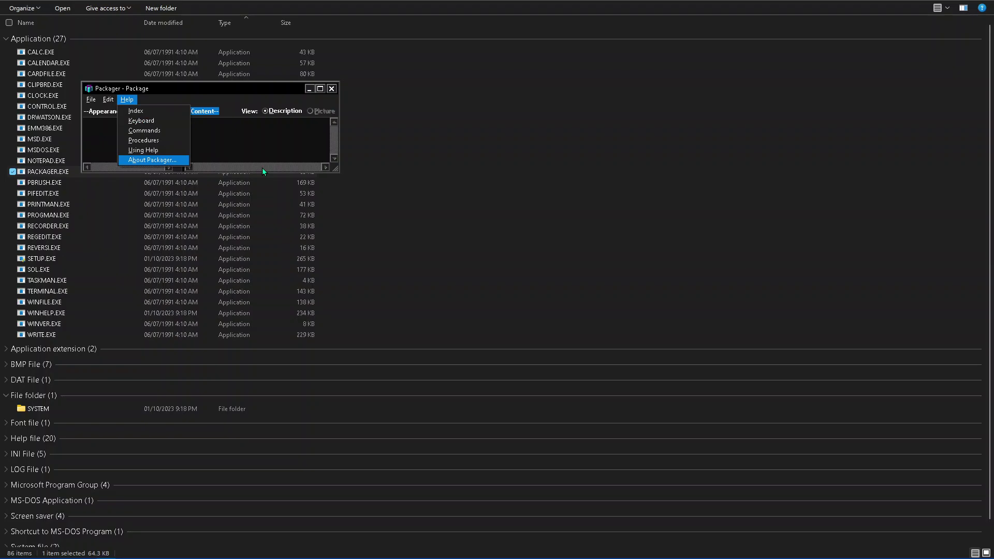
key(Return)
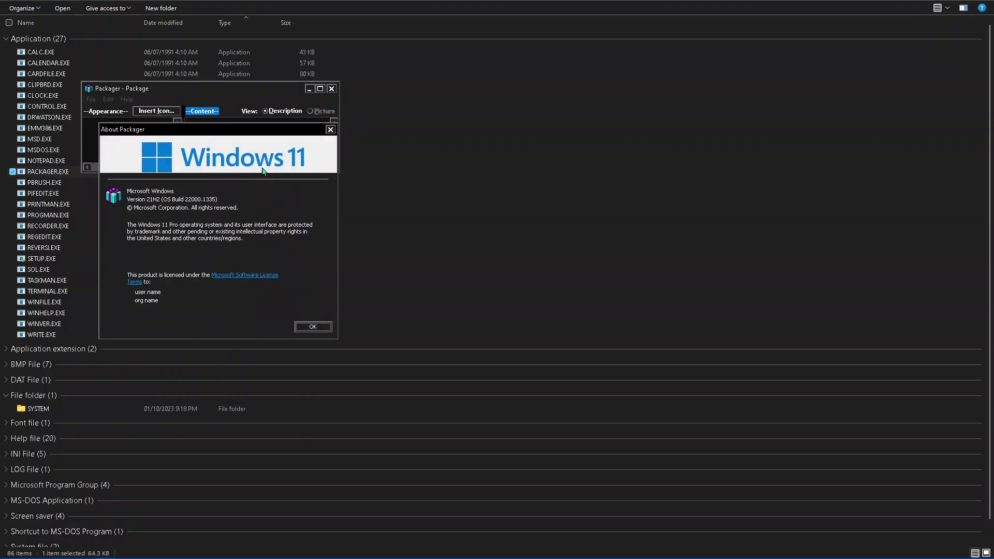
key(Return)
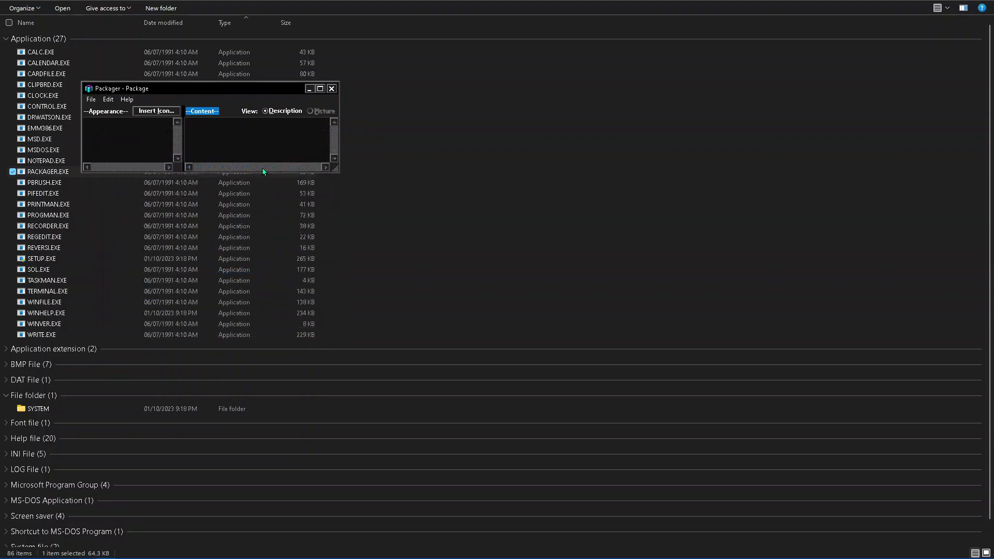
key(alt+F4)
Launch PBRUSH.EXE from the application files and dismiss its startup message to reach the Paintbrush canvas.
key(Down)
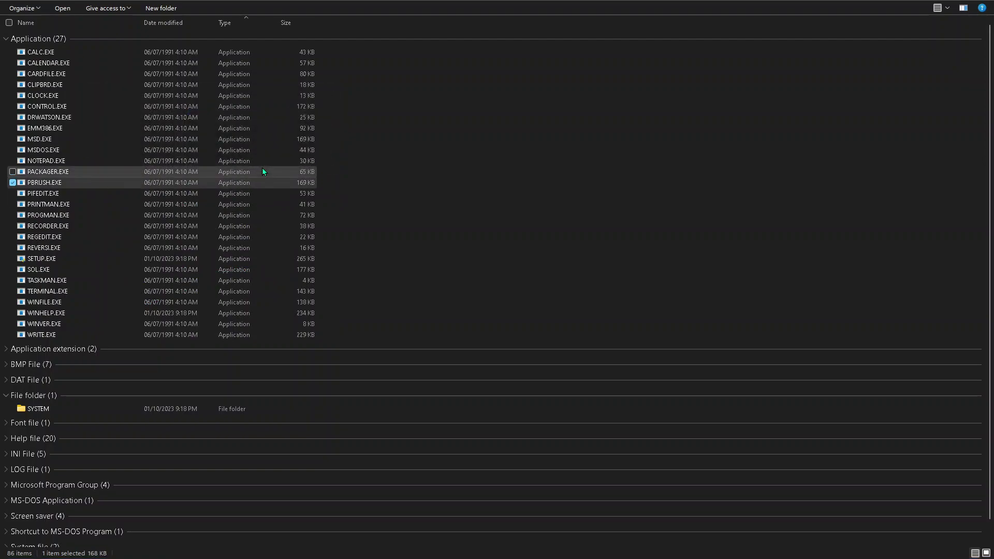
key(Return)
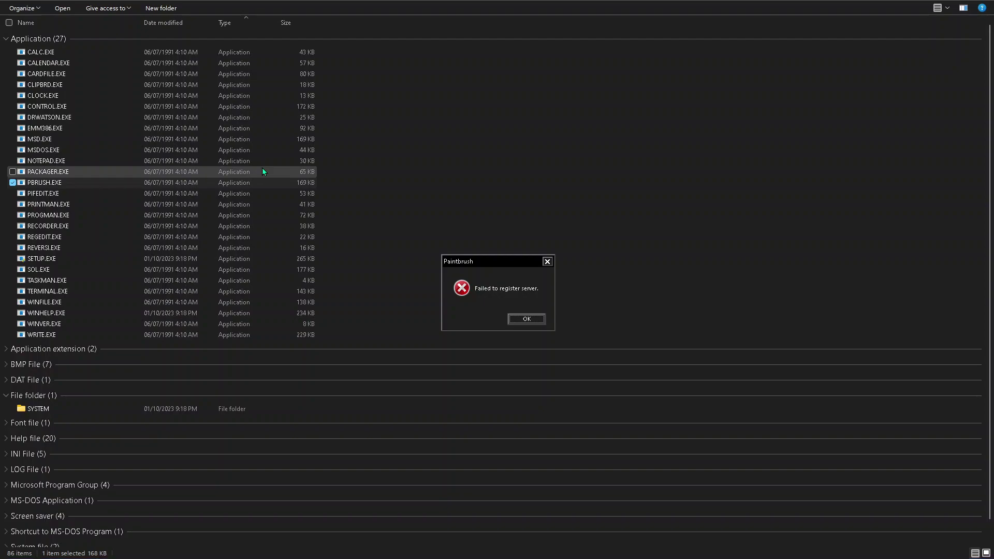
key(Return)
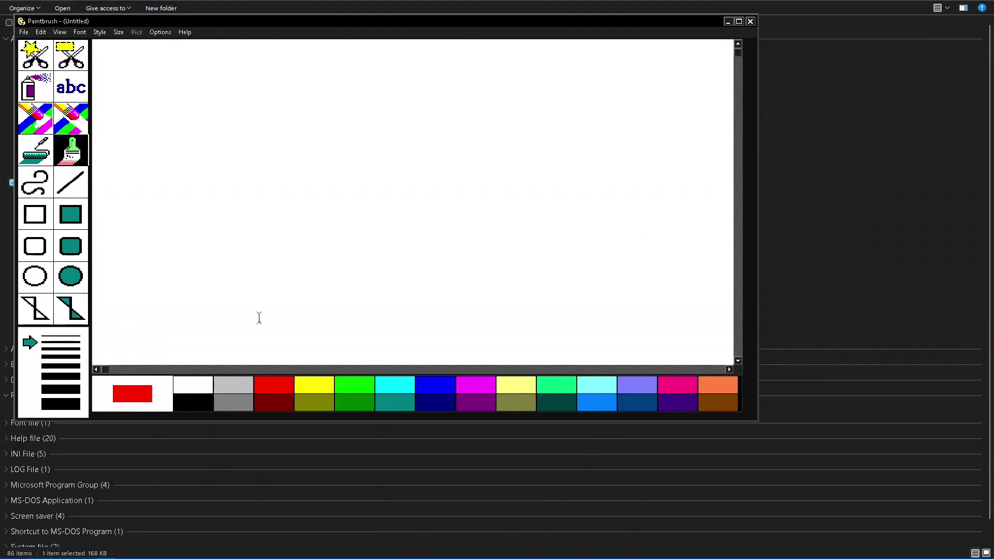
Scribble two red freehand brush strokes in the lower-left part of the canvas and close Paintbrush without saving the image.
mouse_move(255, 315)
mouse_down()
mouse_move(259, 308)
mouse_move(280, 331)
mouse_move(258, 354)
mouse_move(269, 280)
mouse_move(256, 326)
mouse_move(269, 318)
mouse_move(245, 279)
mouse_move(260, 259)
mouse_move(212, 269)
mouse_move(202, 245)
mouse_up()
mouse_move(179, 272)
mouse_down()
mouse_move(243, 313)
mouse_move(263, 245)
mouse_up()
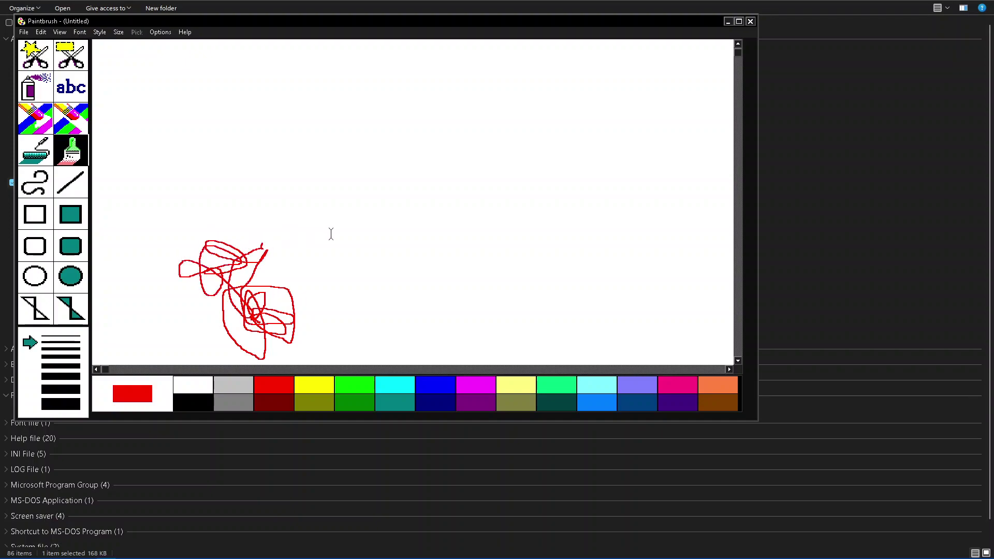
key(alt+F4)
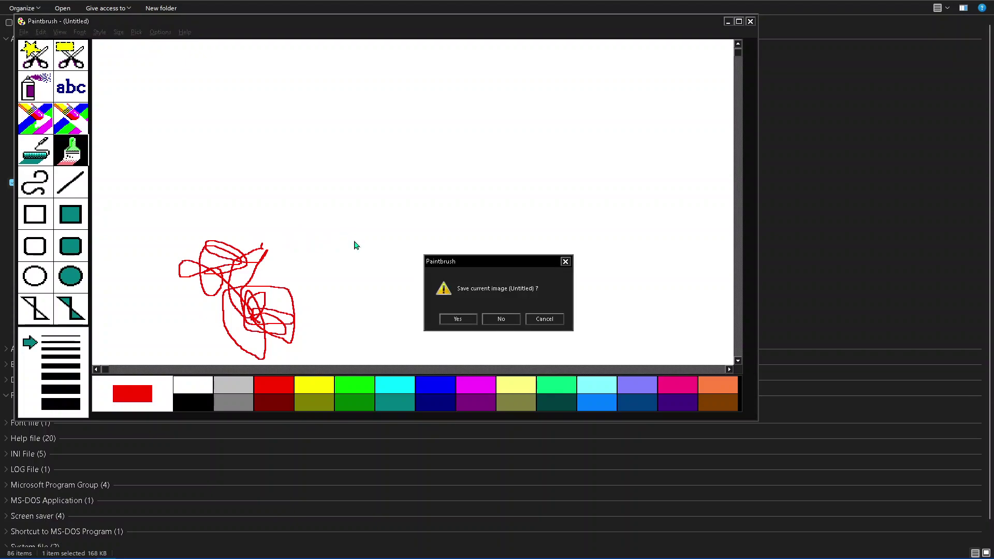
key(Tab)
key(Return)
Try to launch Print Manager from PRINTMAN.EXE and dismiss its message.
key(Down)
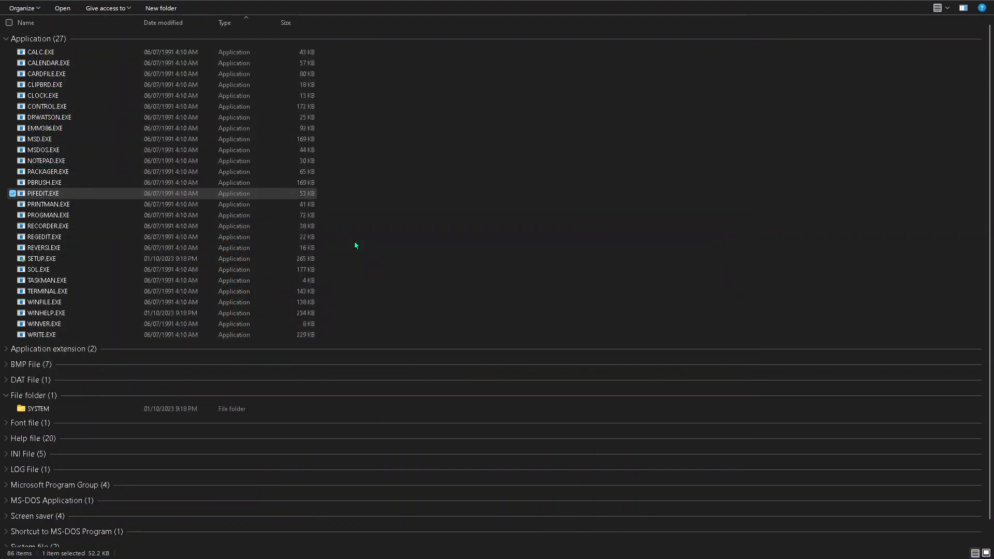
key(Down)
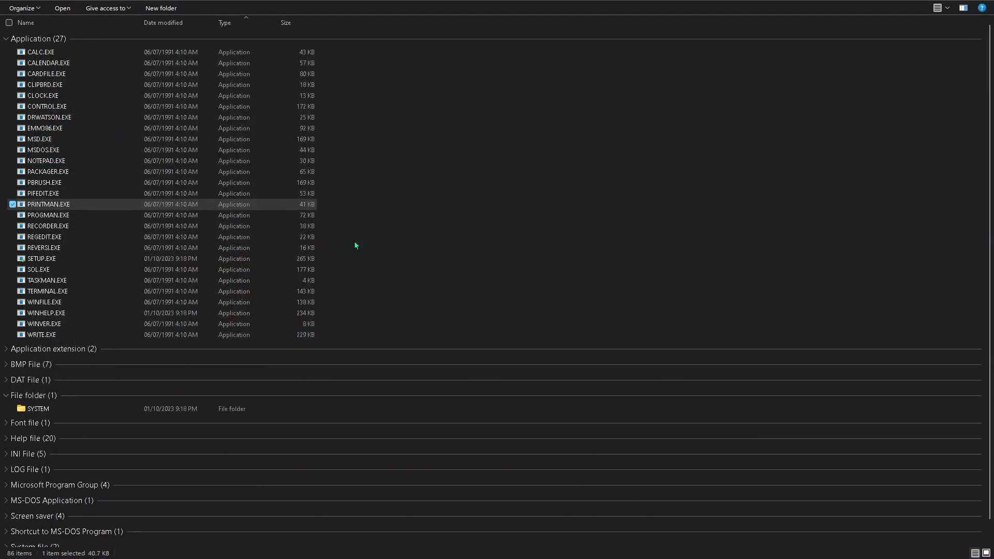
key(Return)
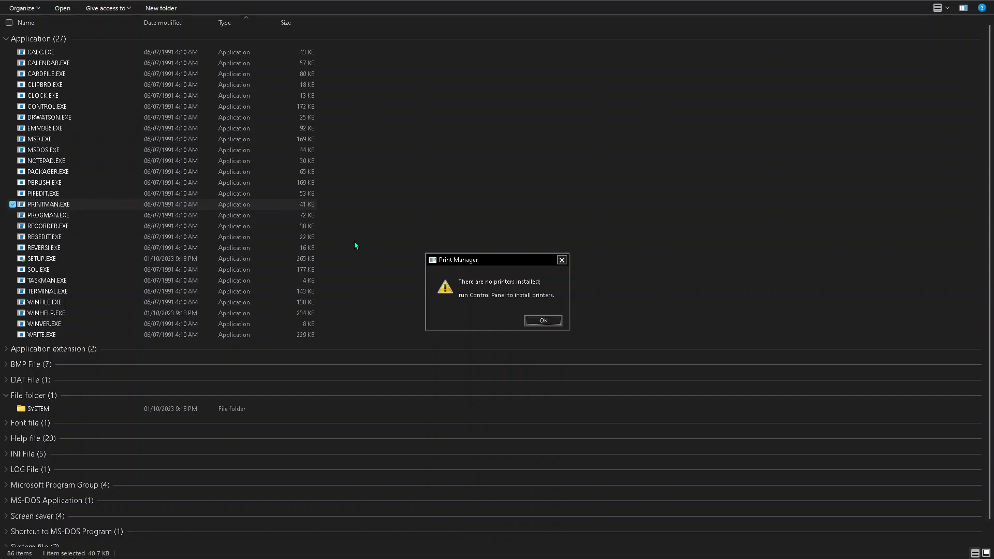
key(Return)
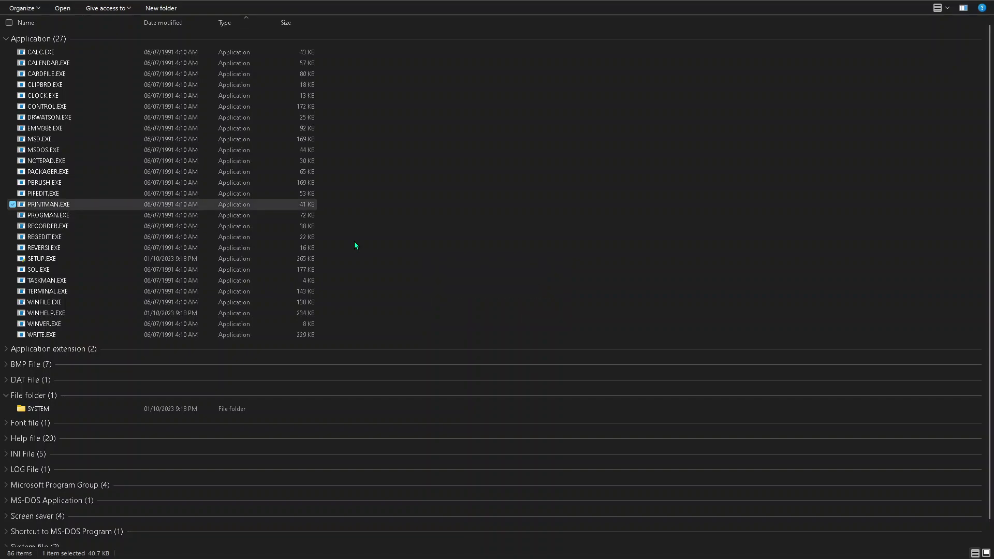
Try to launch Program Manager from PROGMAN.EXE, attempt to continue past the interrupt error, and cancel it.
key(Down)
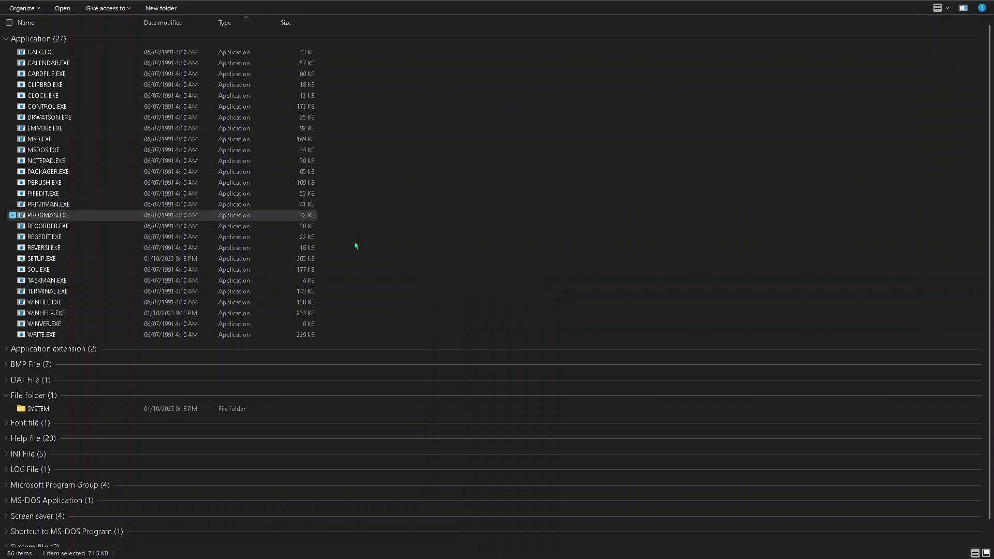
key(Down)
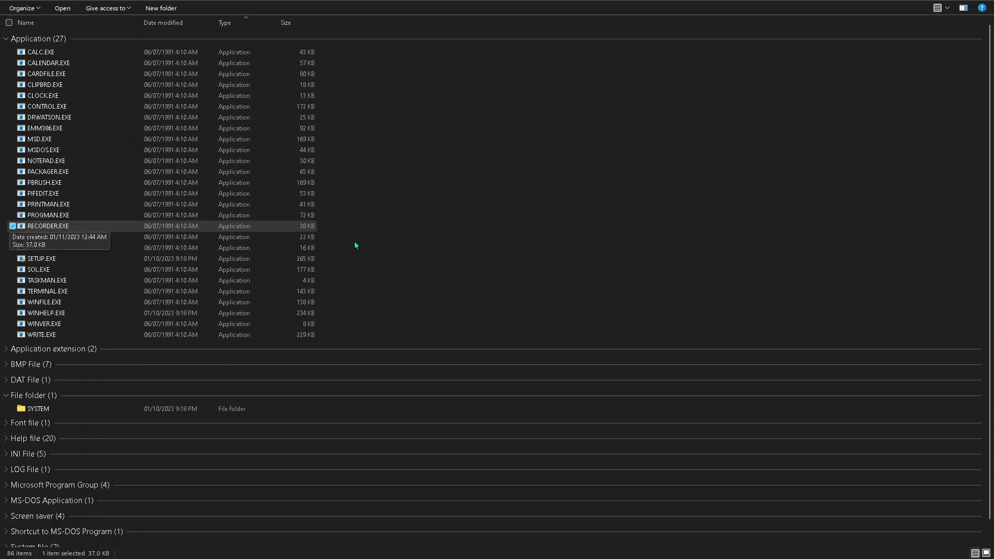
key(Up)
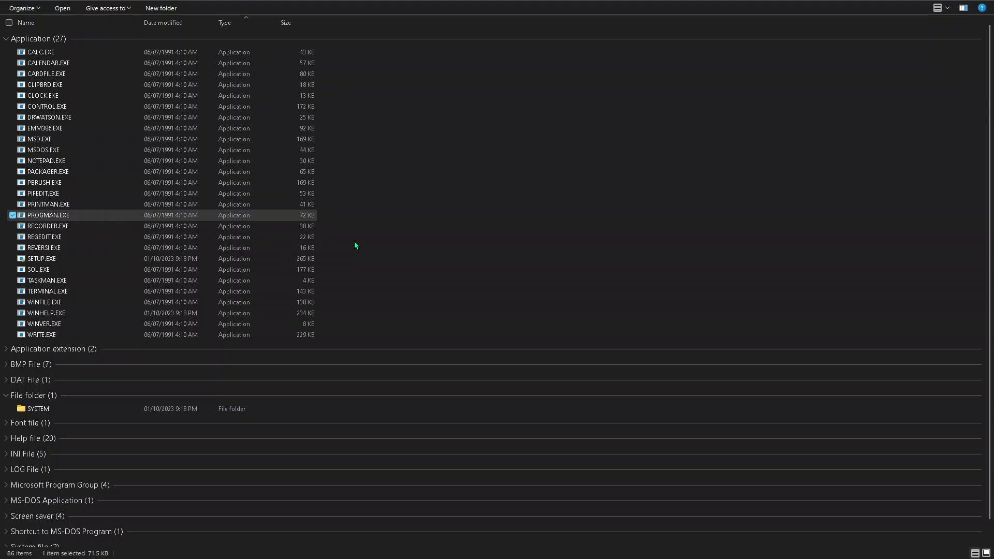
key(Return)
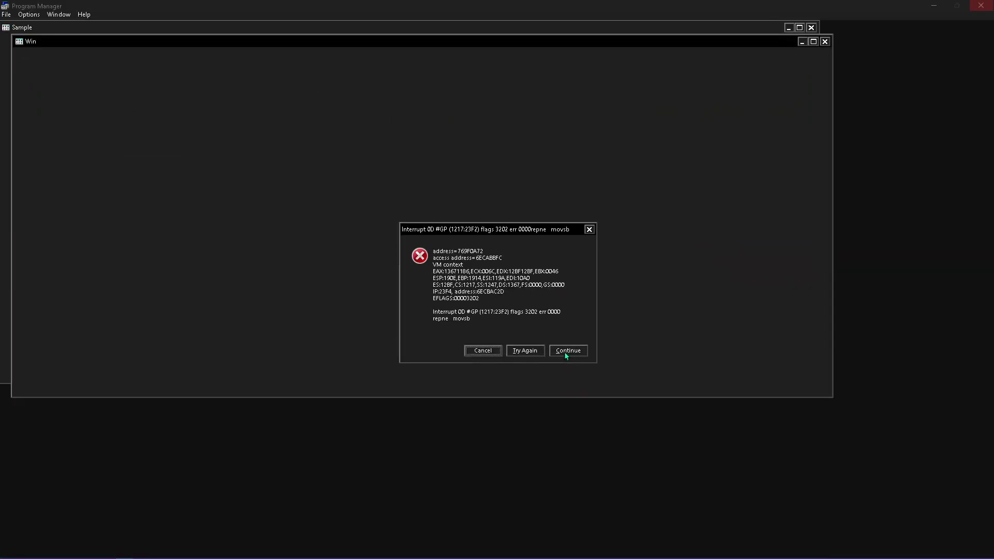
click(565, 352)
click(566, 351)
click(565, 351)
click(566, 352)
click(565, 351)
click(566, 351)
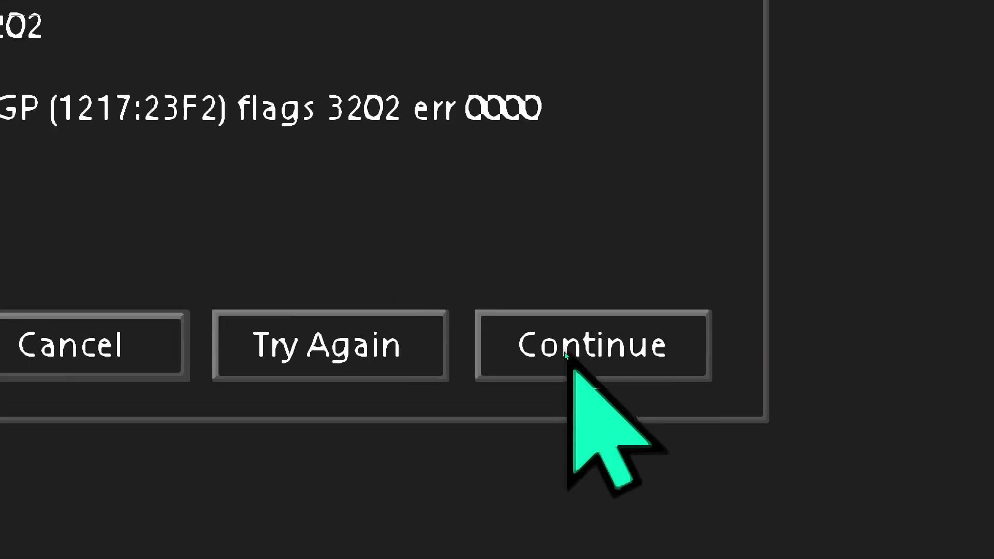
click(475, 352)
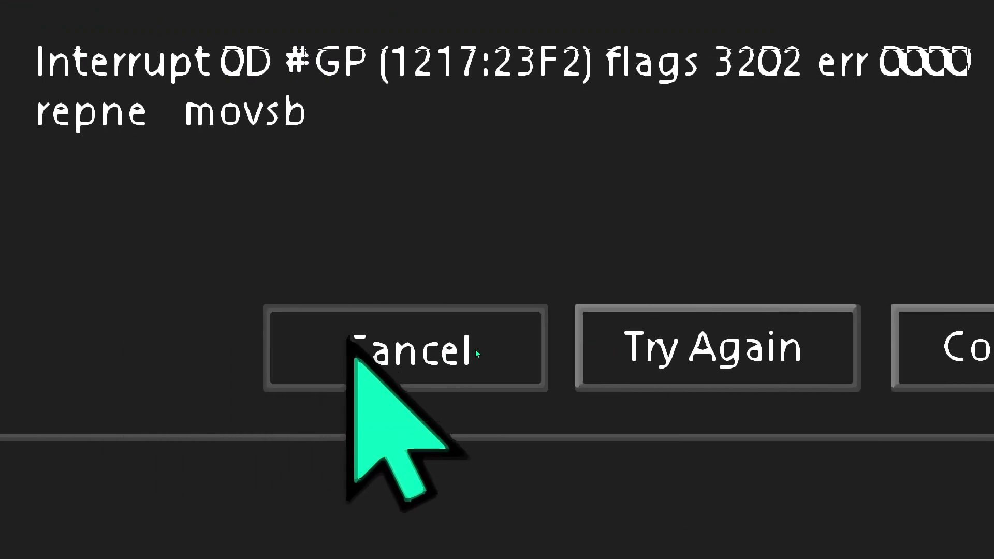
Launch the Reversi game from REVERSI.EXE in the application files.
key(Down)
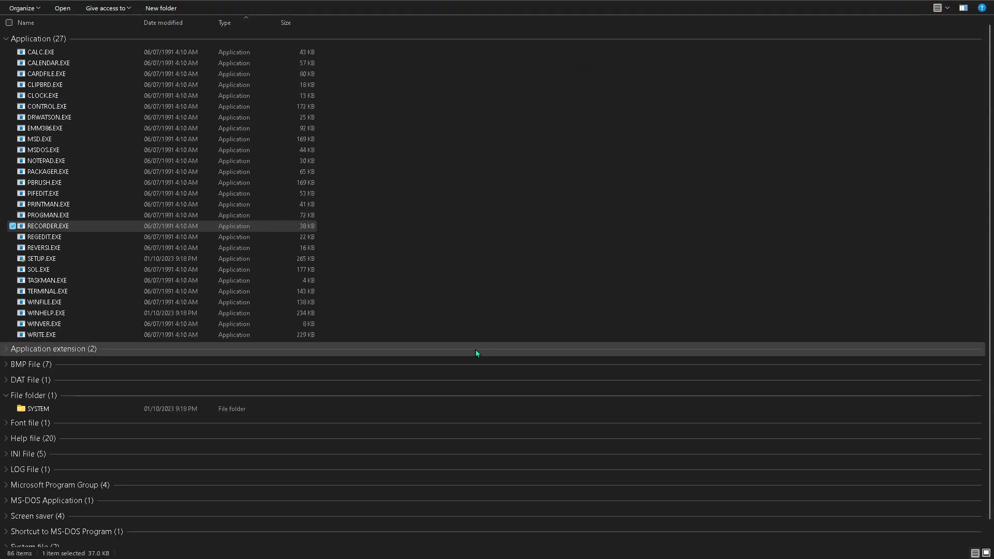
key(Down)
key(Down)
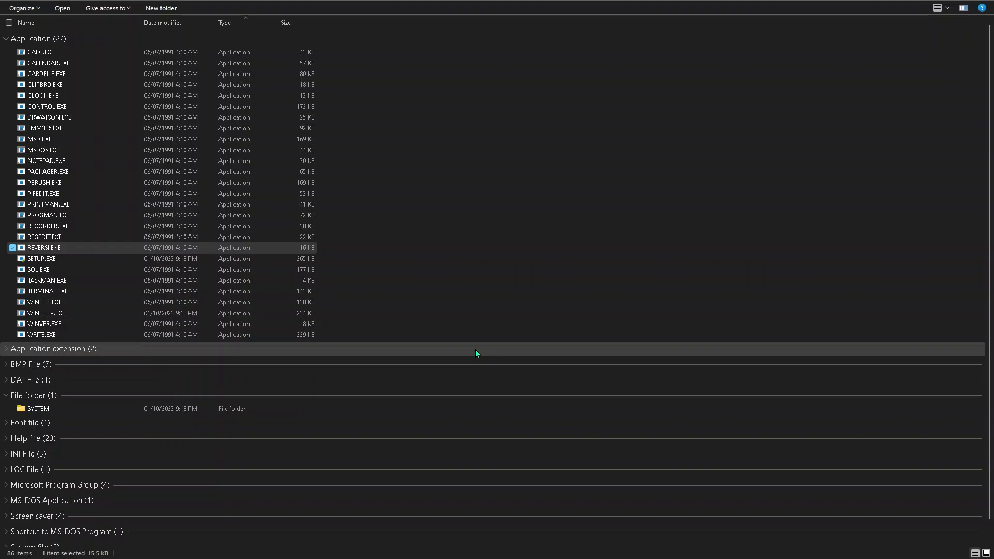
key(Return)
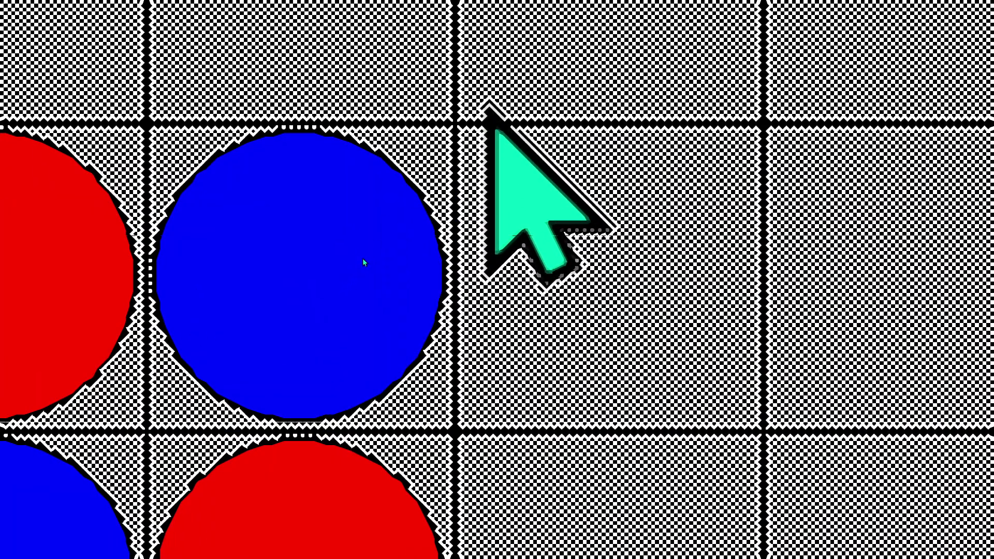
Place a red piece on the Reversi board in the square directly above the upper blue piece.
click(366, 257)
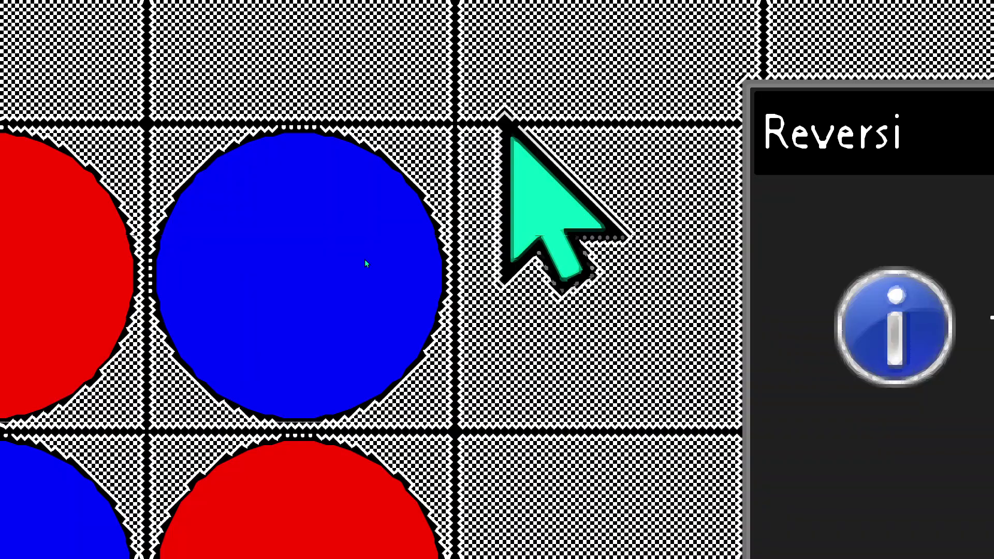
key(Return)
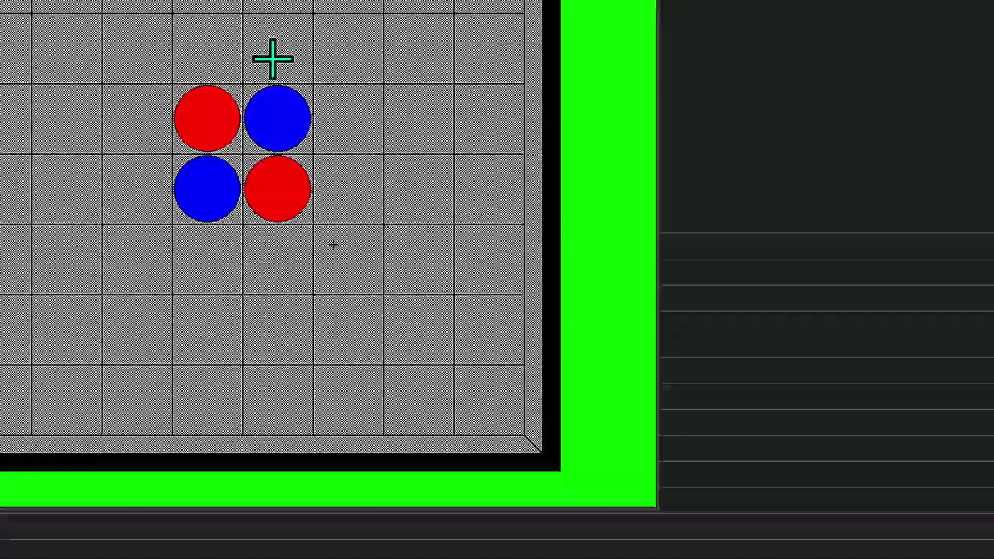
click(273, 58)
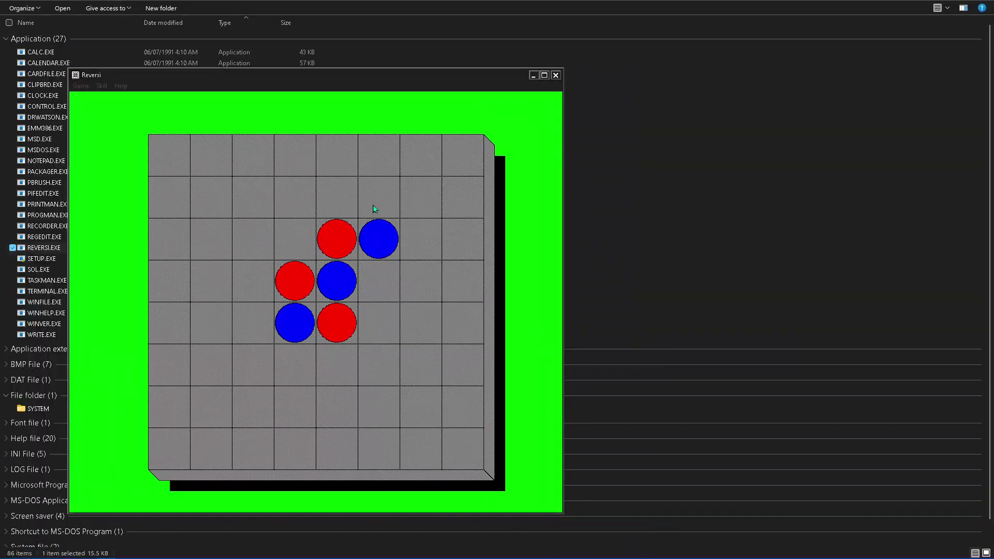
Try a second red move directly above the newest blue piece and close Reversi.
click(374, 208)
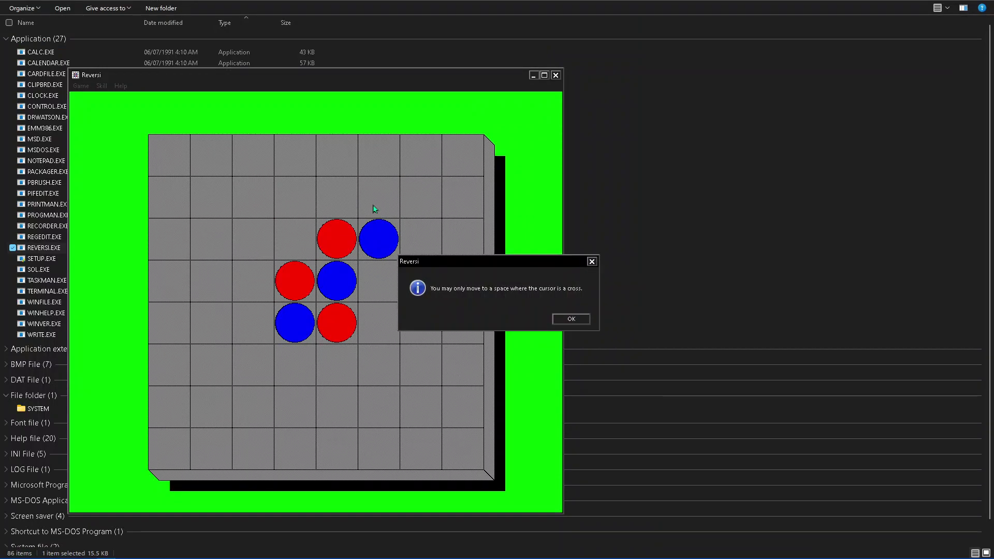
key(Return)
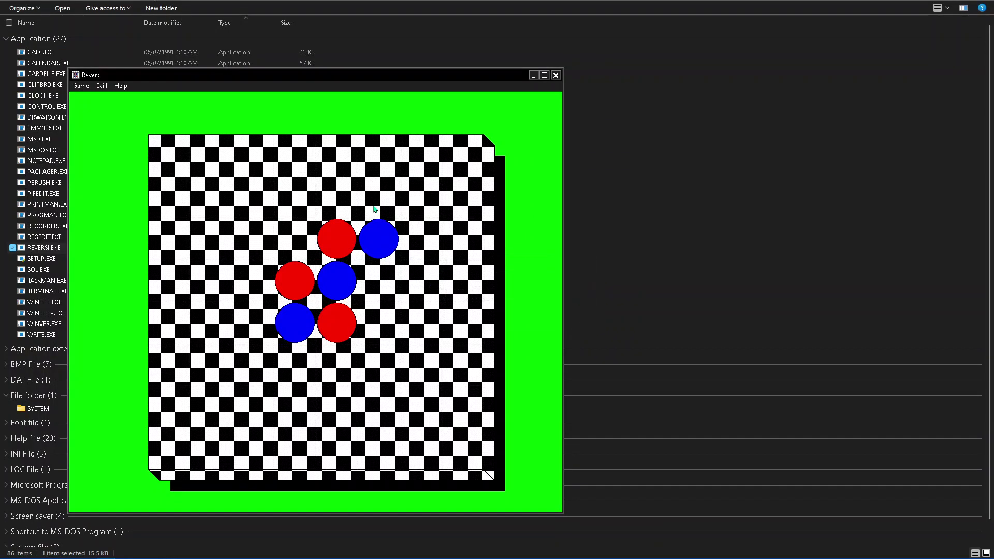
key(alt+F4)
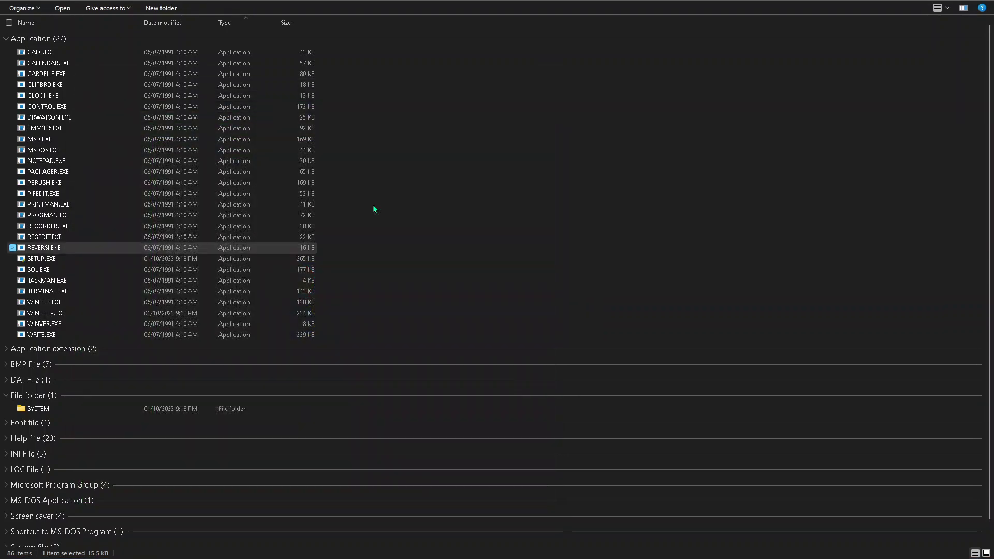
Try to launch Write from WRITE.EXE at the end of the application files.
key(Down)
key(Down)
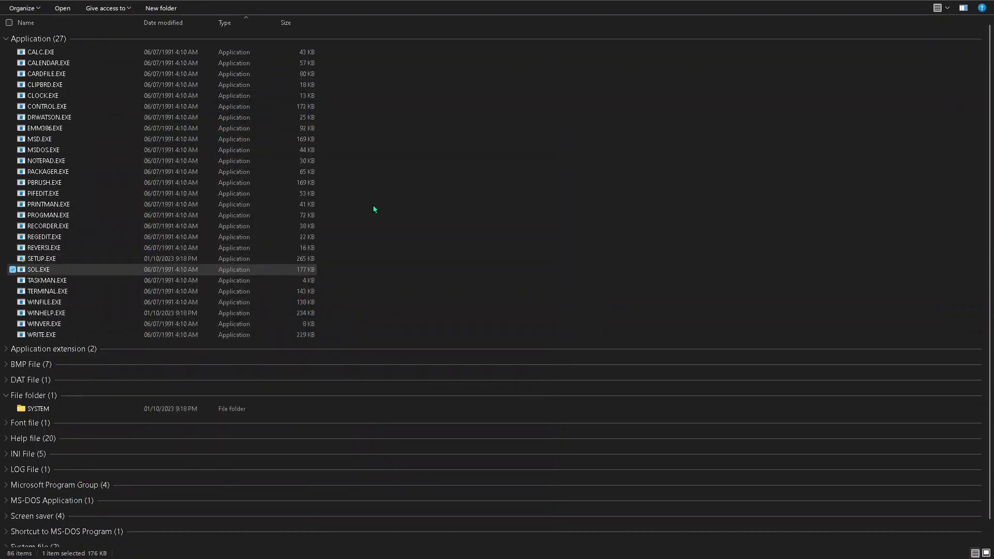
key(Down)
key(Down)
key(Down)
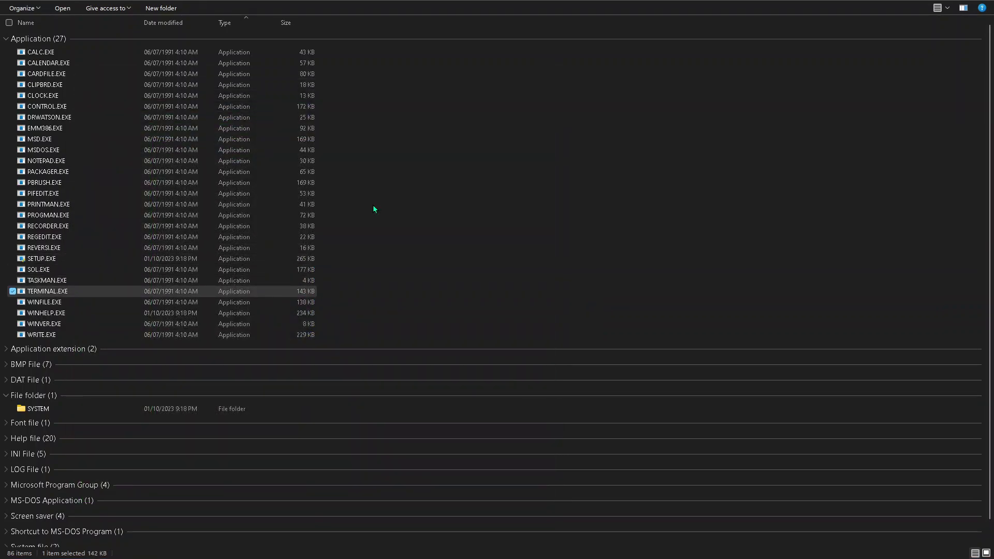
key(Down)
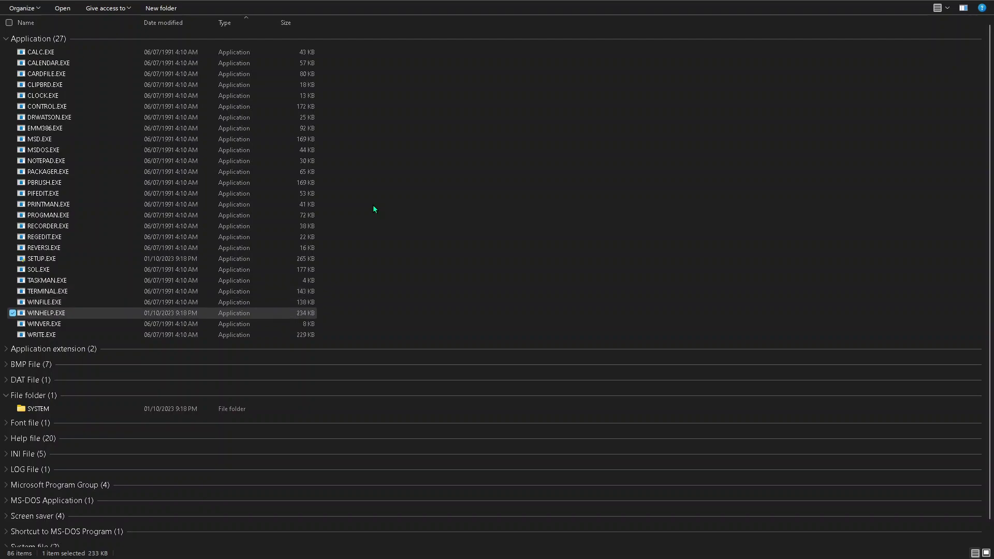
key(Down)
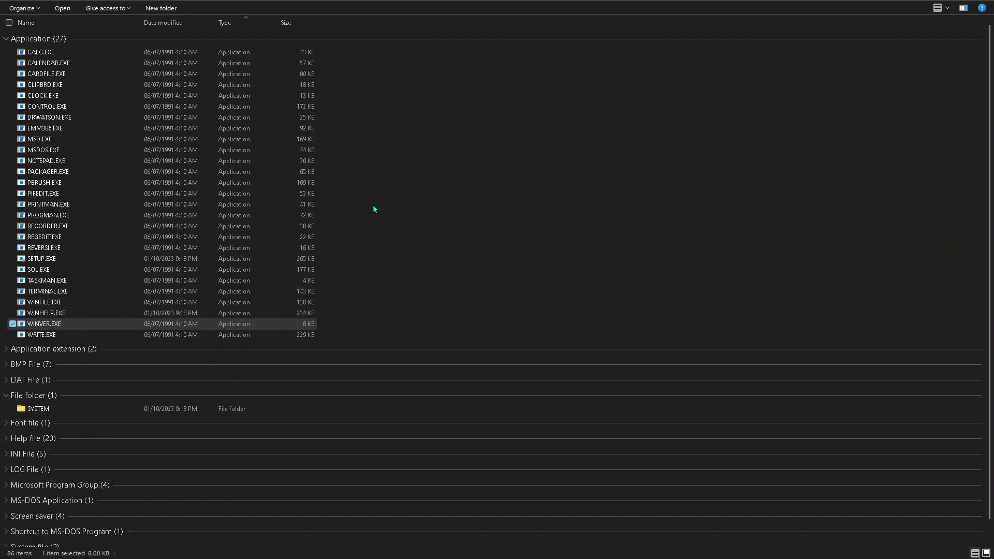
key(Down)
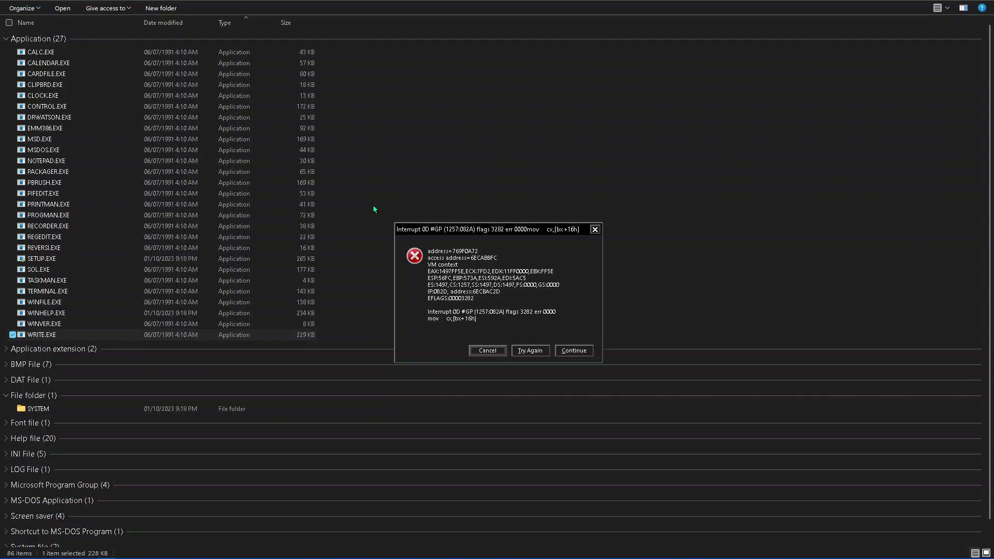
Dismiss the interrupt error dialog by choosing to continue.
key(Tab)
key(Tab)
key(Return)
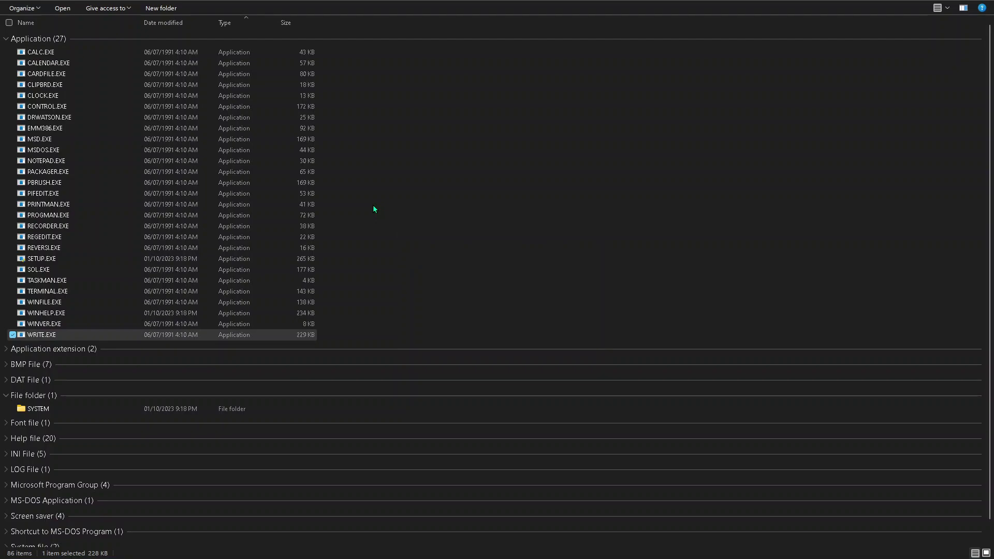
key(alt+Tab)
key(alt+Tab)
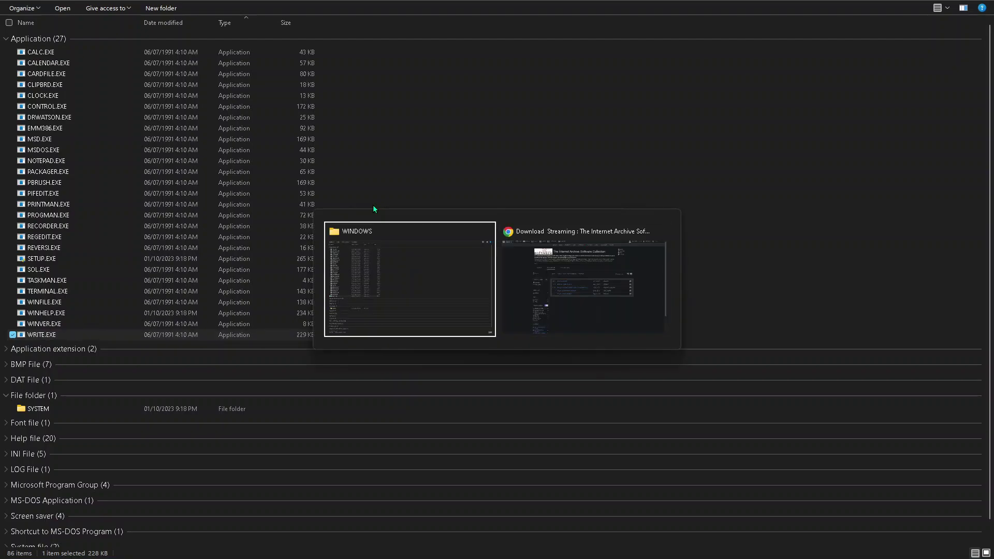